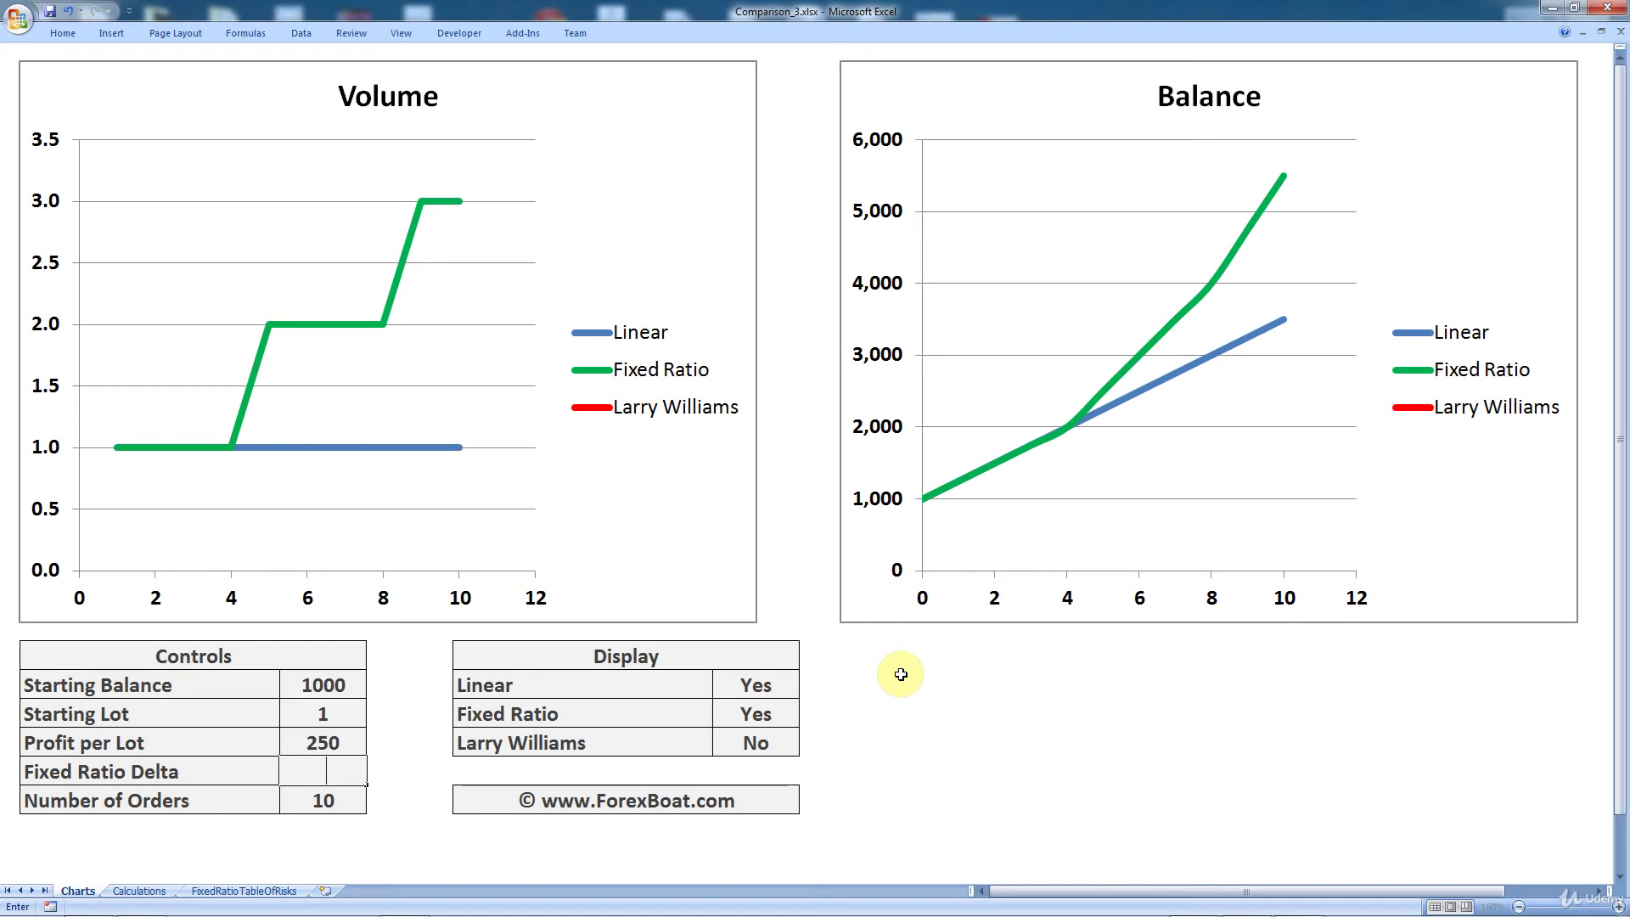
Step: Try Starting Balance values of 10000 and 500, settling on 1000
{"action": "key", "text": "Escape"}
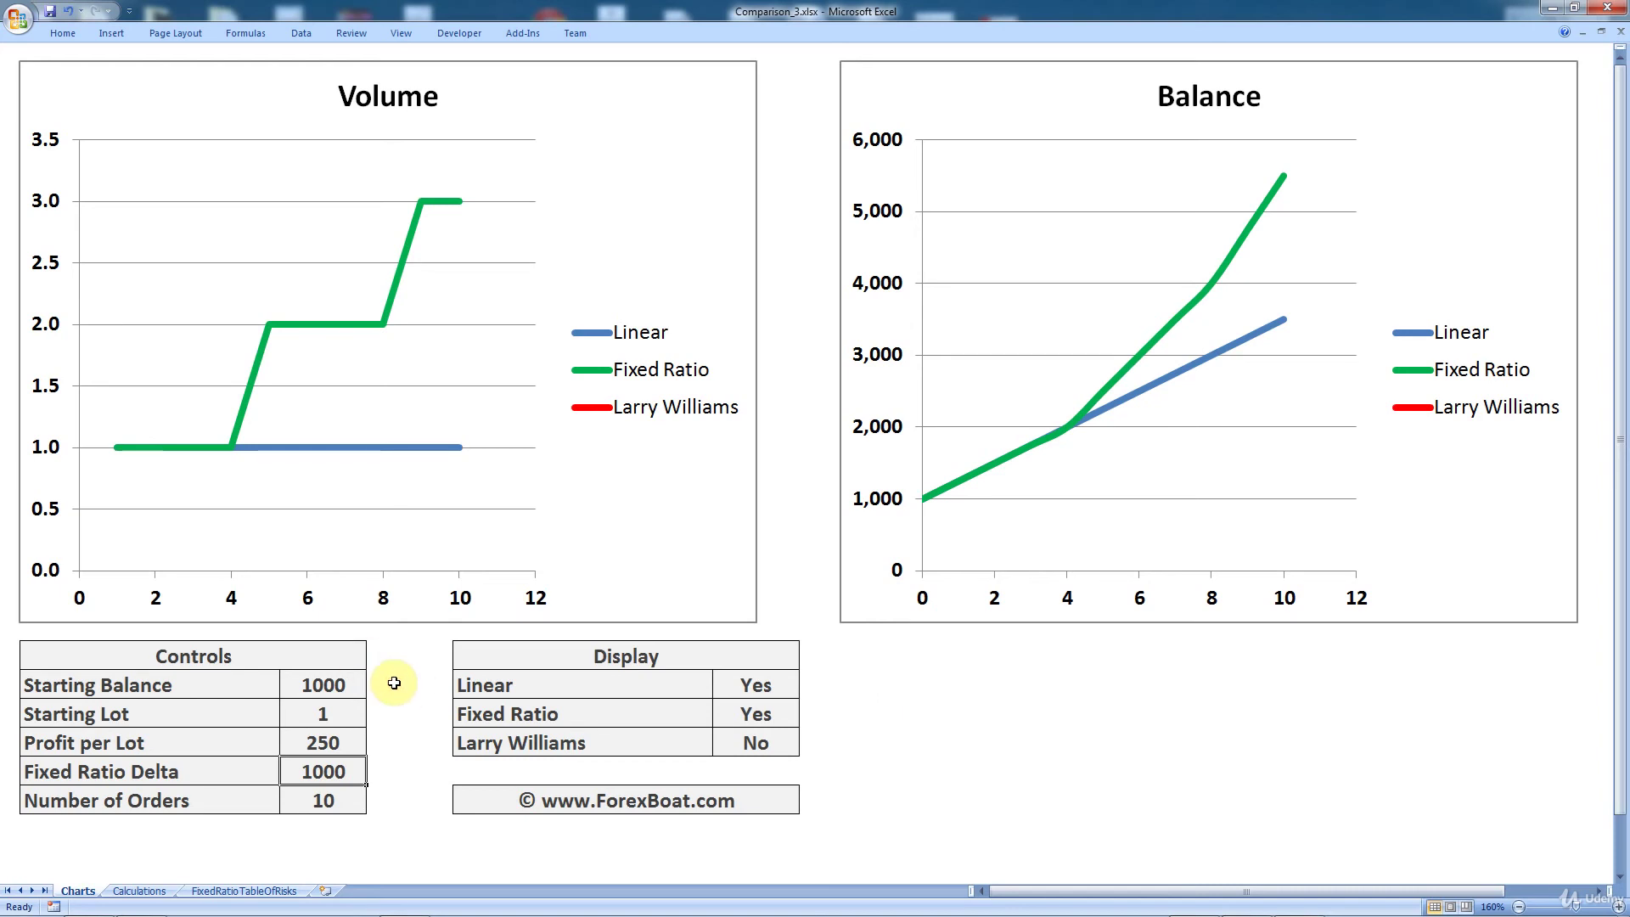
{"action": "key", "text": "Up"}
{"action": "key", "text": "Up"}
{"action": "key", "text": "Up"}
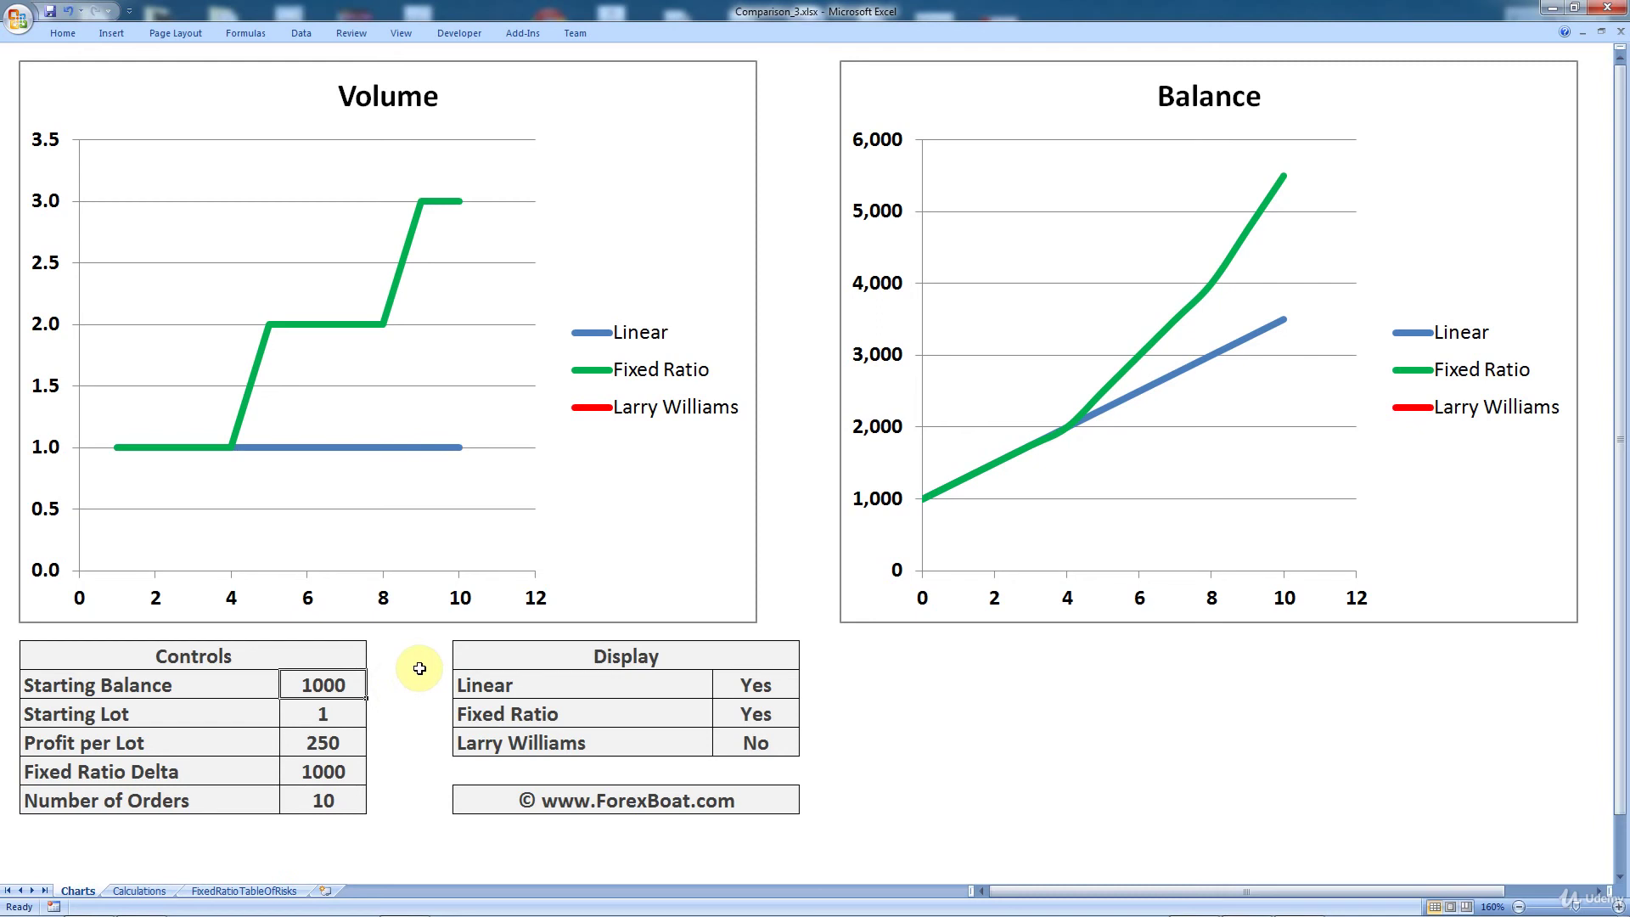
{"action": "type", "text": "10000"}
{"action": "key", "text": "Return"}
{"action": "key", "text": "Up"}
{"action": "type", "text": "500"}
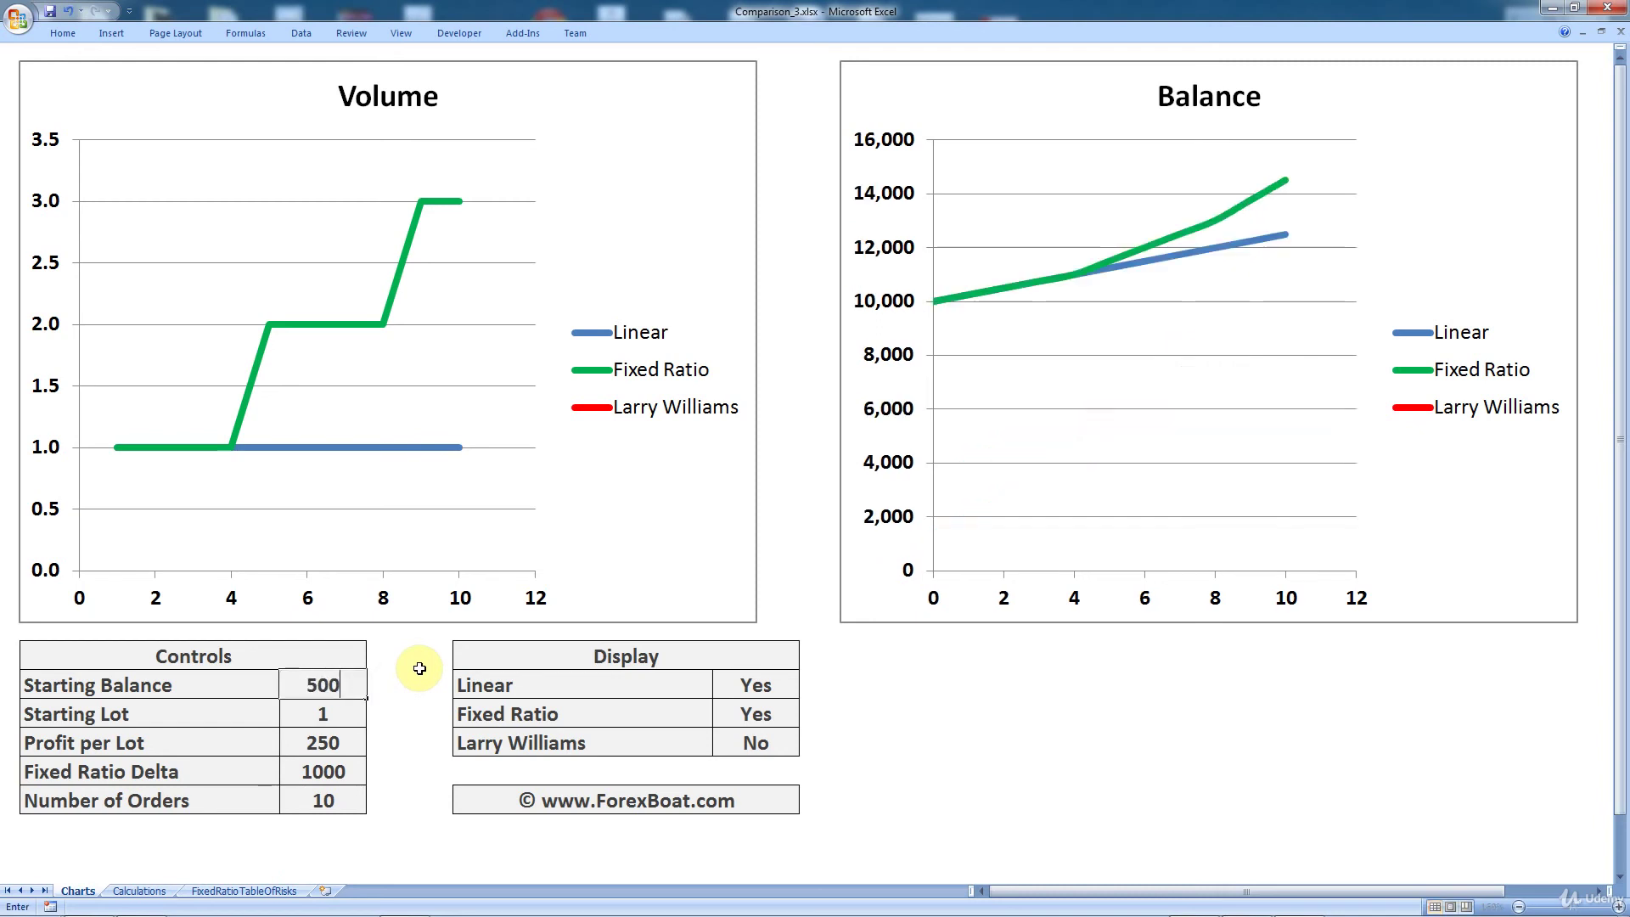
{"action": "key", "text": "Return"}
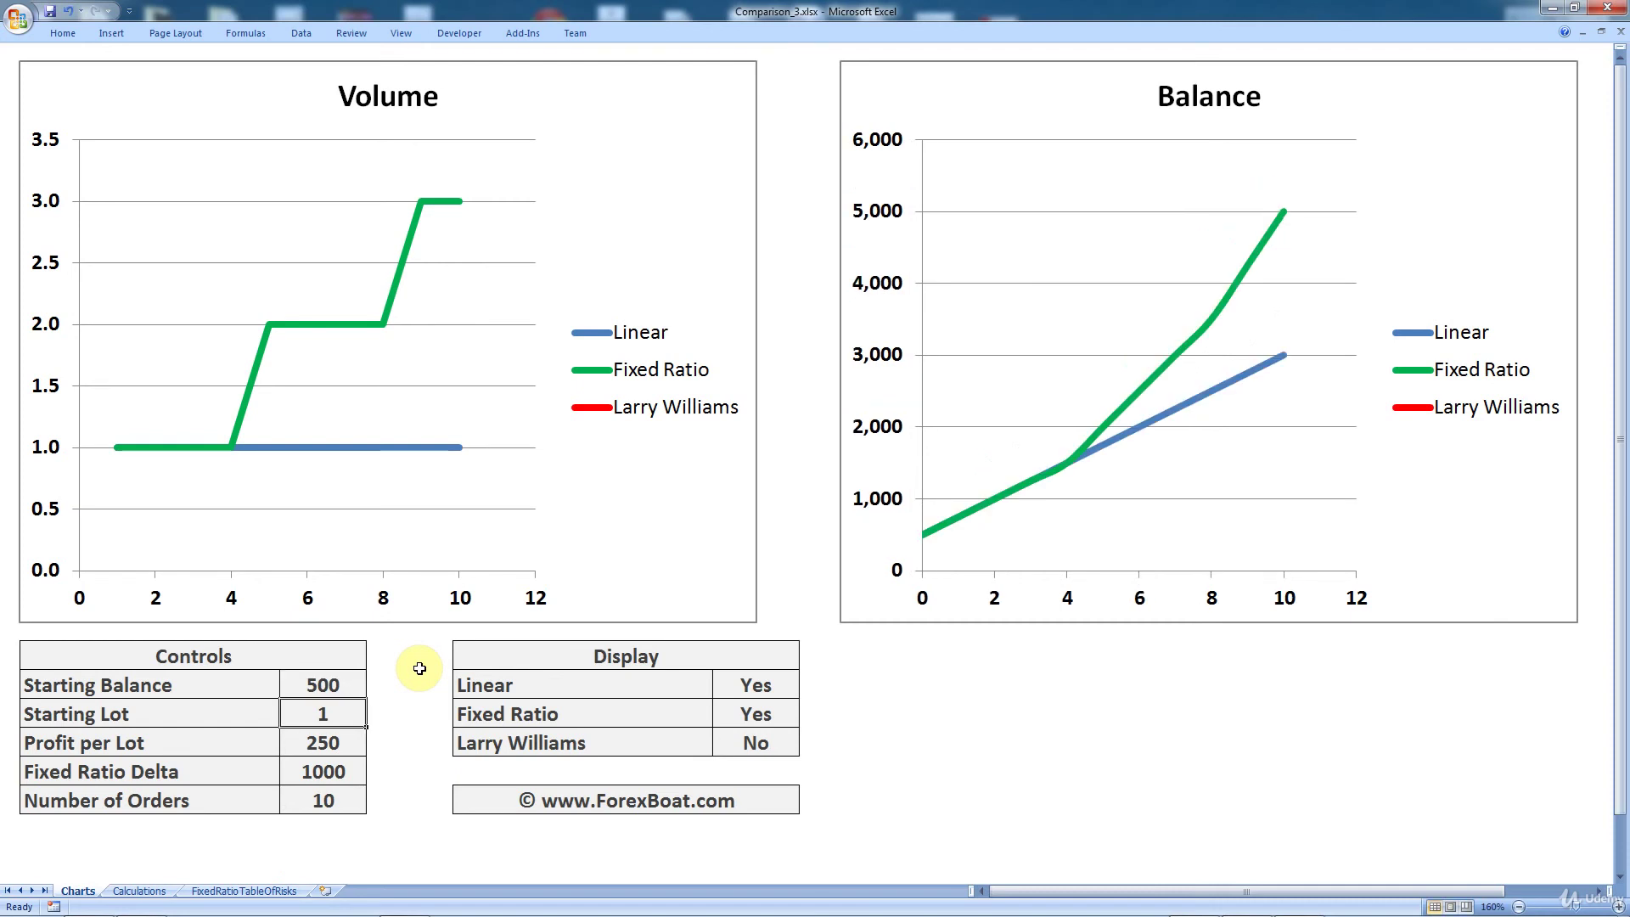
{"action": "key", "text": "Up"}
{"action": "type", "text": "1000"}
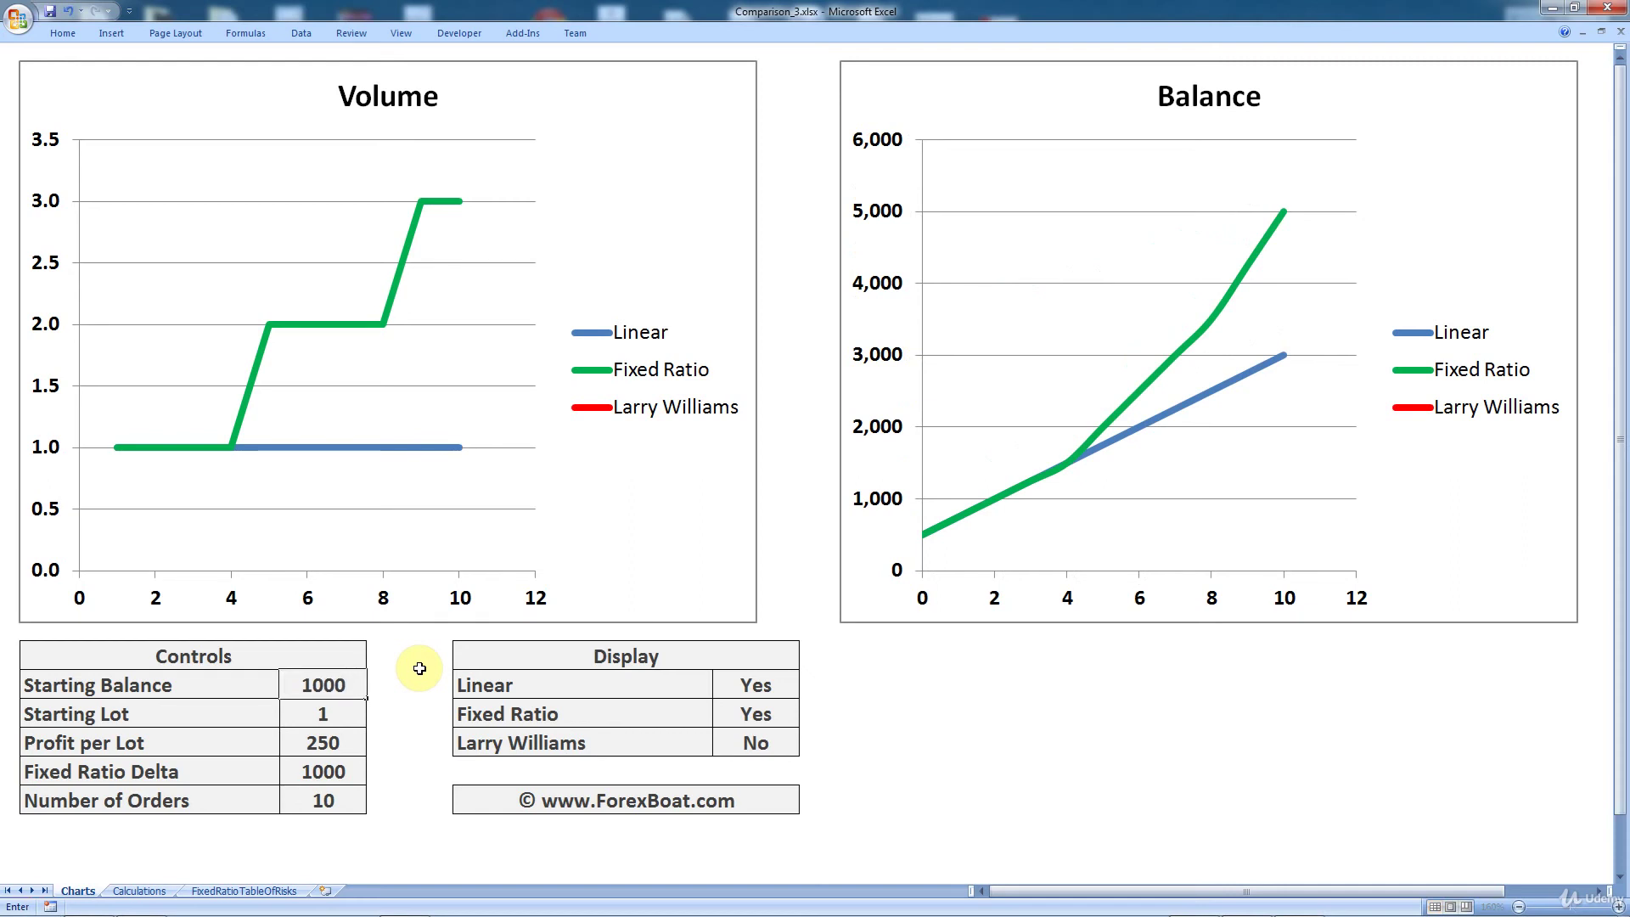
{"action": "key", "text": "Return"}
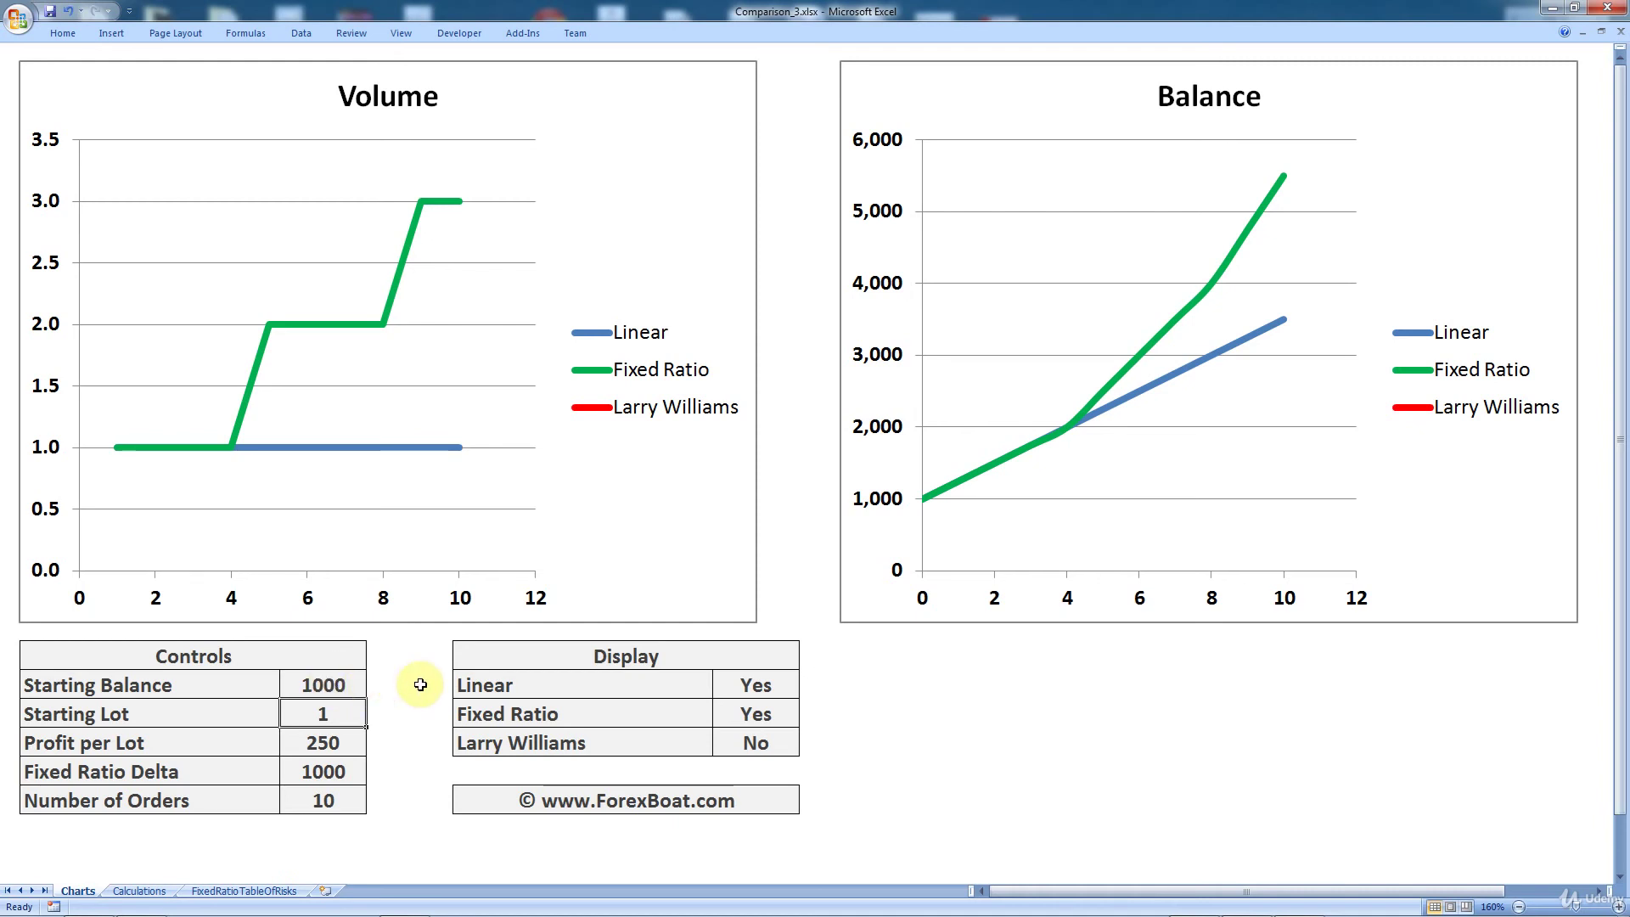
Step: Set the Starting Lot to 0.1, then change it to 1
{"action": "type", "text": "0.1"}
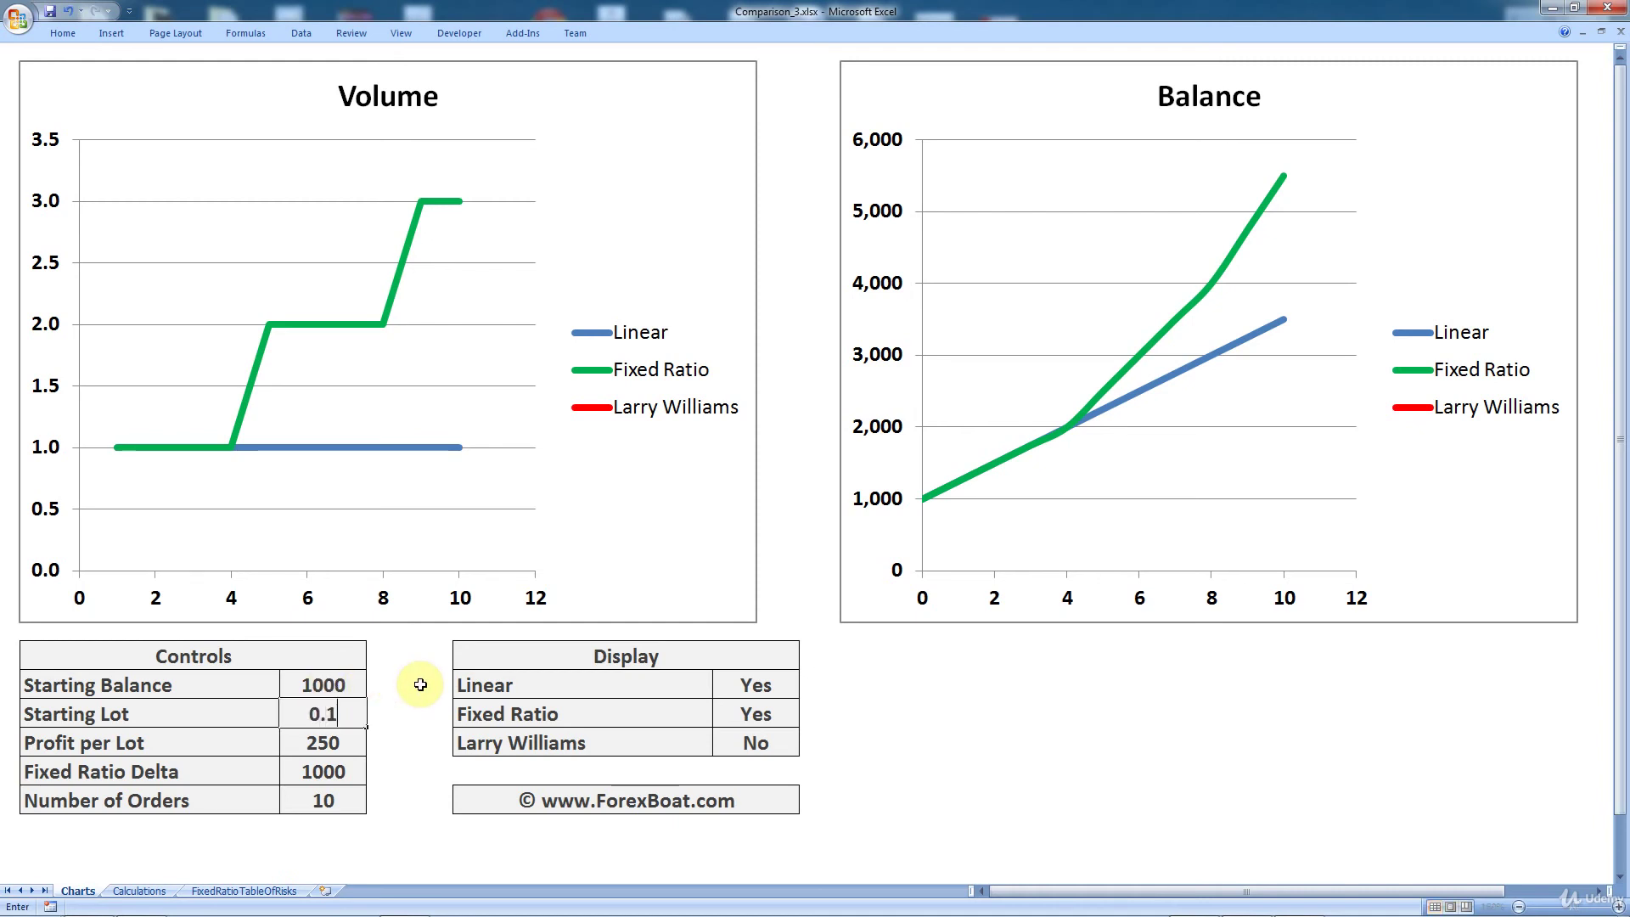
{"action": "key", "text": "Return"}
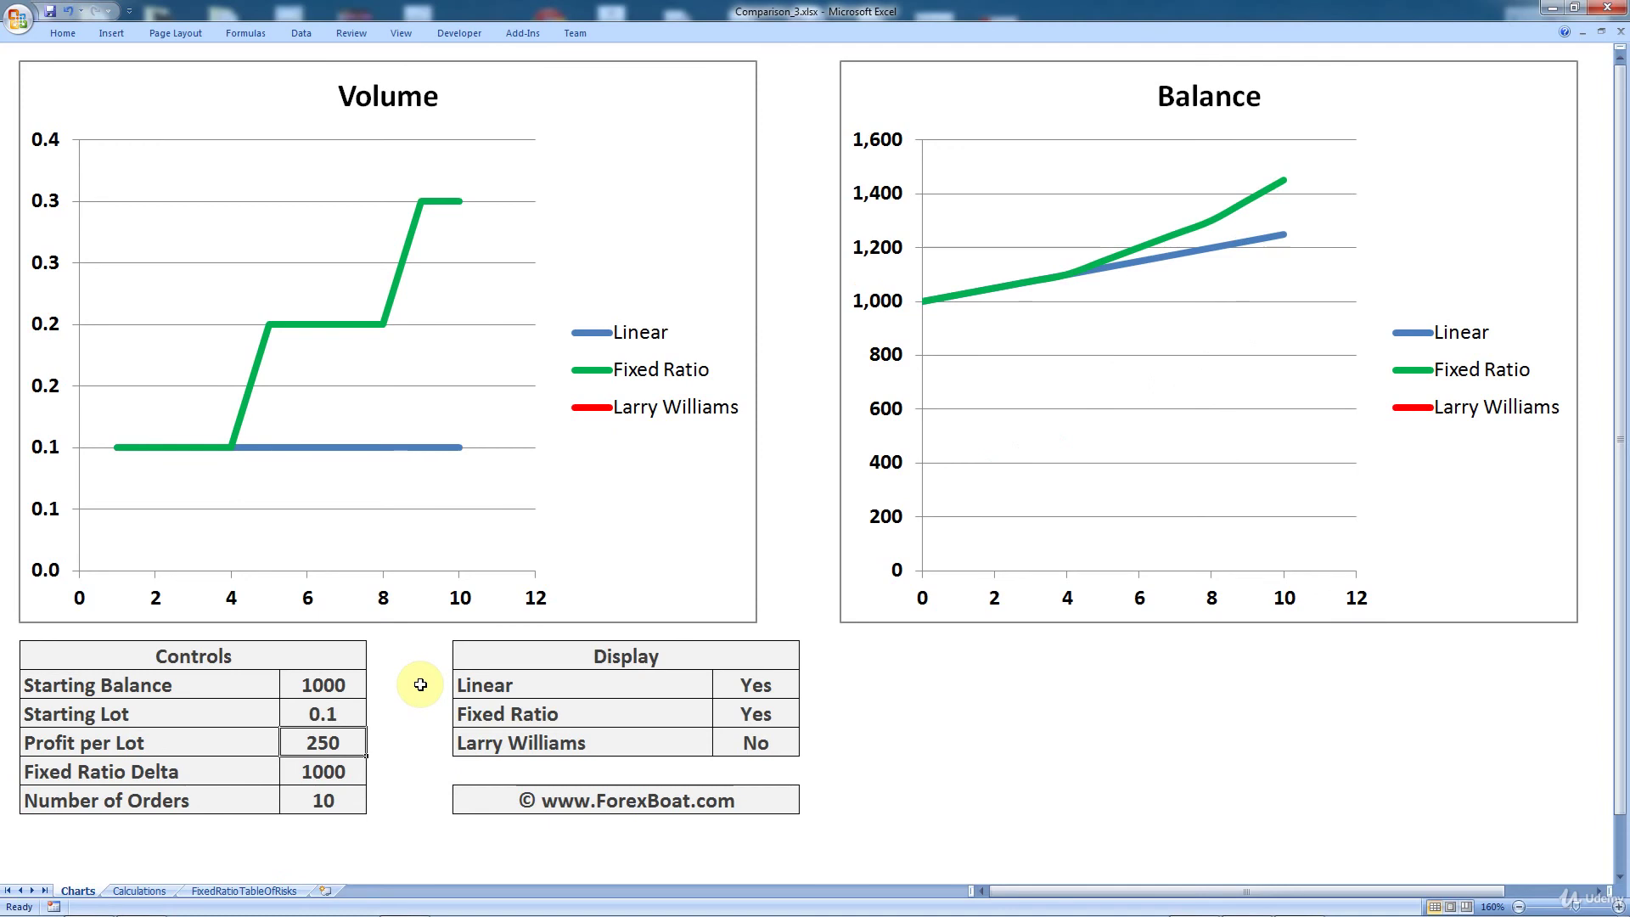
{"action": "key", "text": "Up"}
{"action": "key", "text": "Up"}
{"action": "key", "text": "Down"}
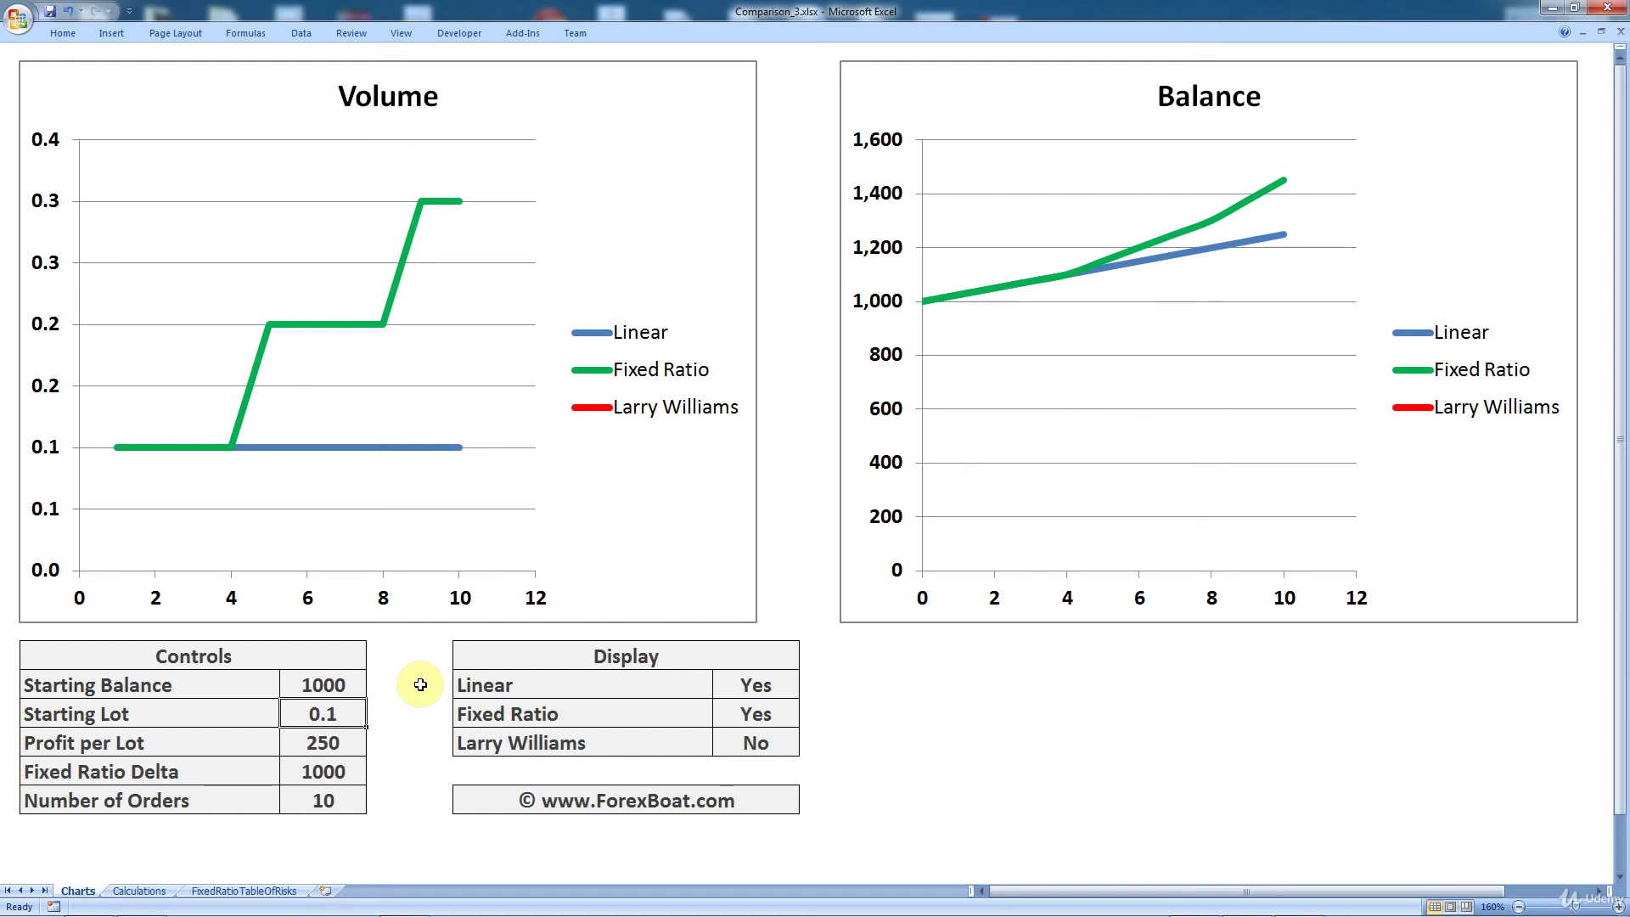
{"action": "type", "text": "1"}
{"action": "key", "text": "Return"}
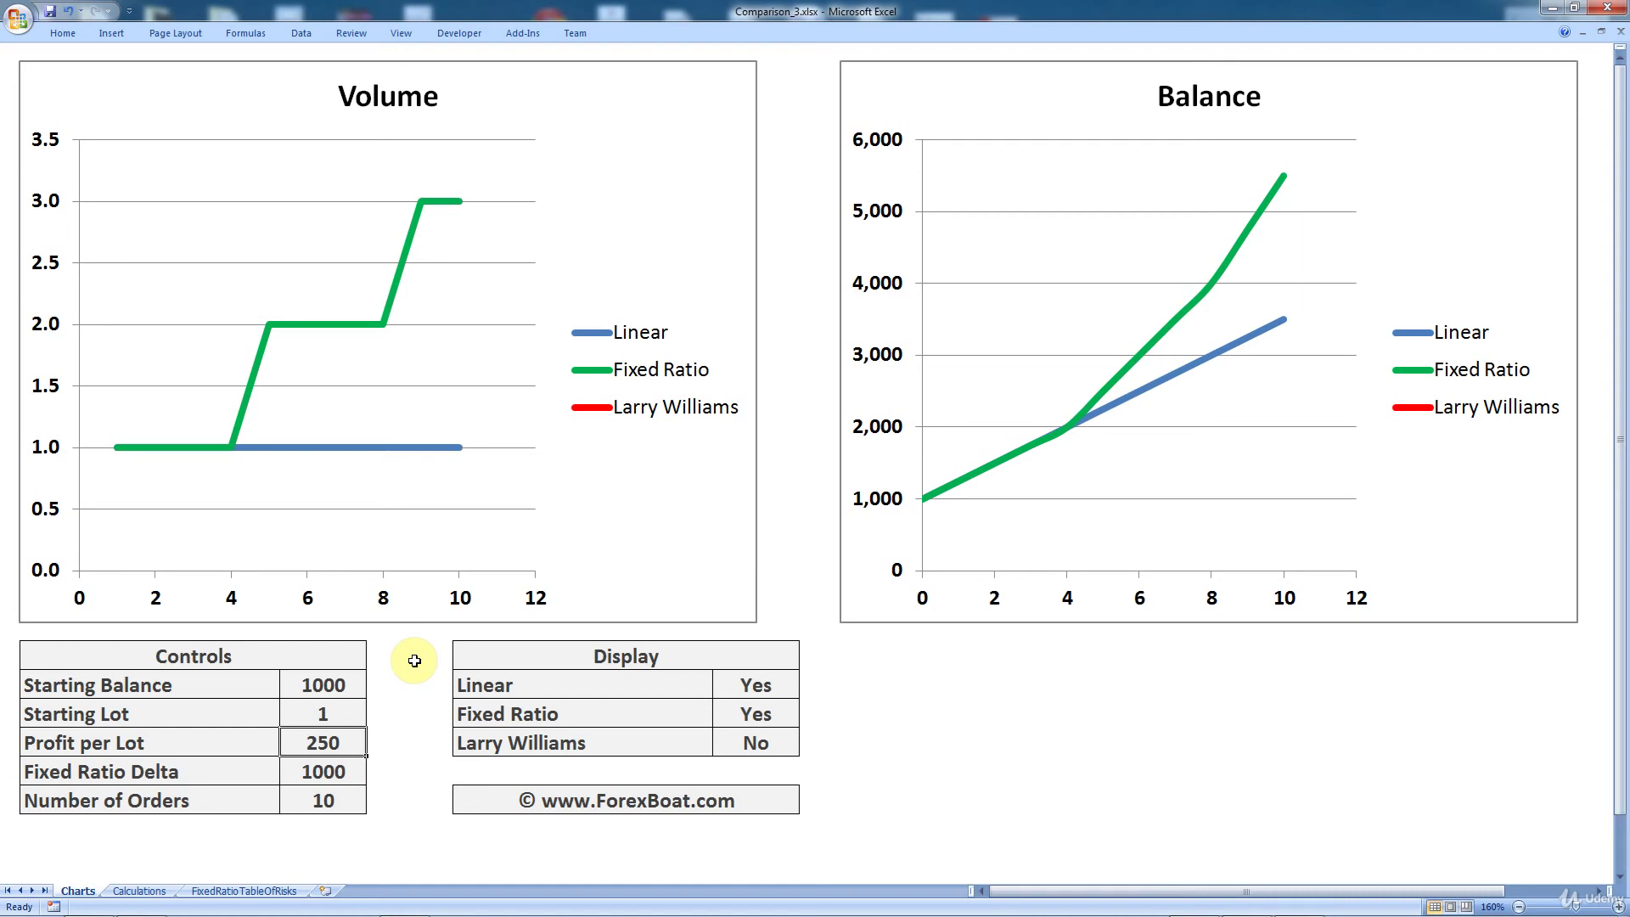
Step: Try Profit per Lot values of 100, 200 and 500, ending at 250
{"action": "type", "text": "100"}
{"action": "key", "text": "Return"}
{"action": "key", "text": "Up"}
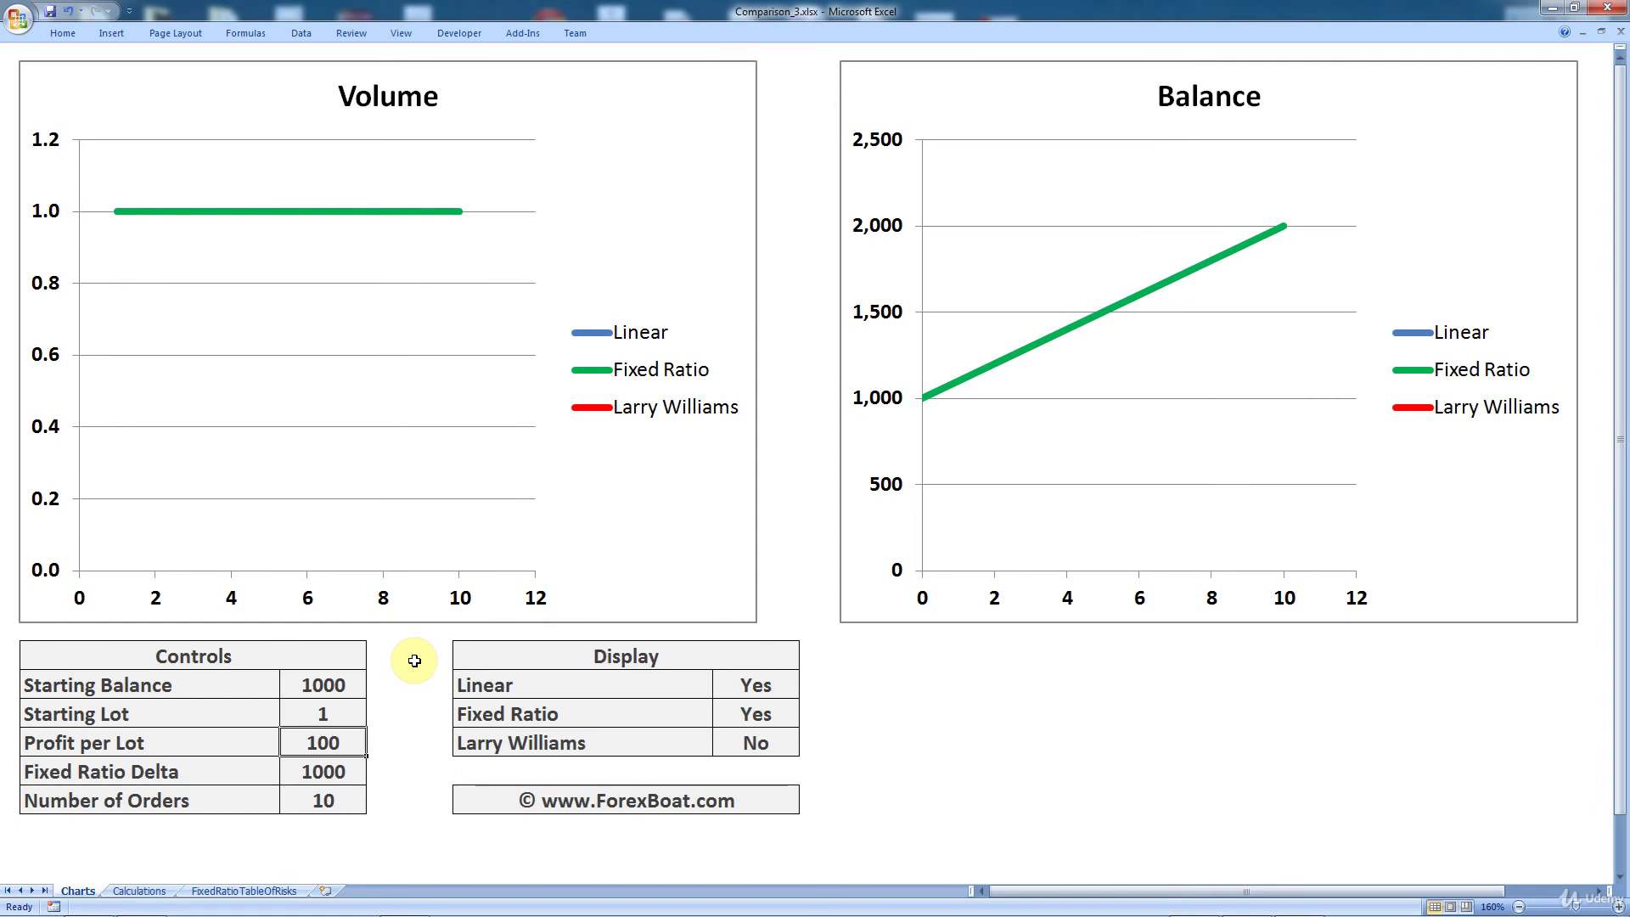
{"action": "type", "text": "200"}
{"action": "key", "text": "Return"}
{"action": "key", "text": "Up"}
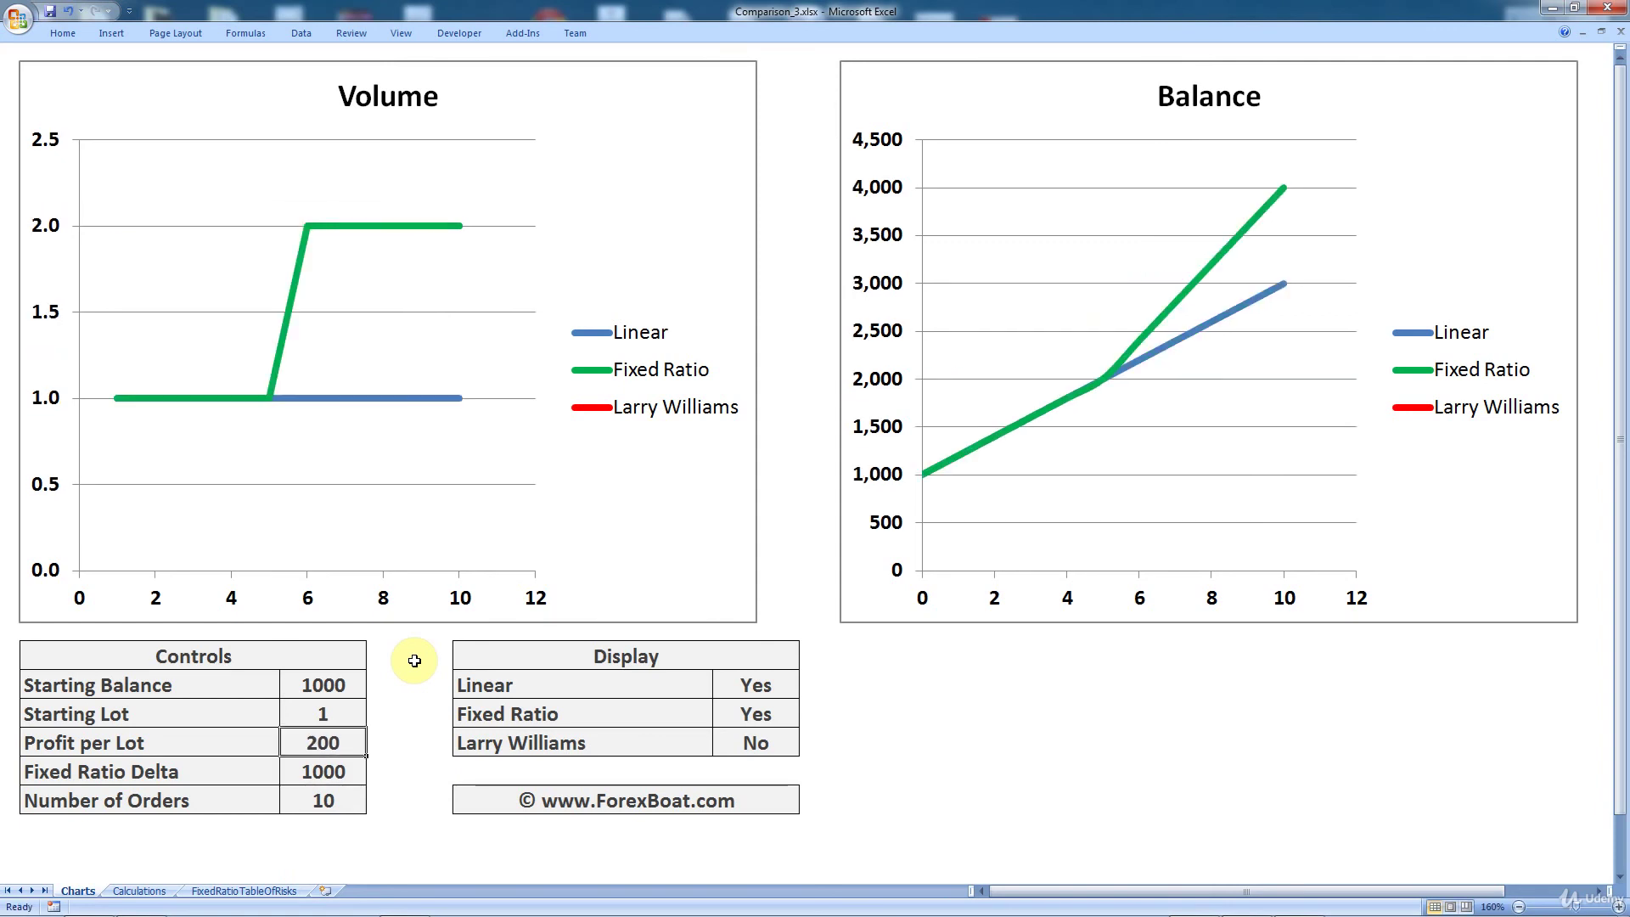
{"action": "type", "text": "500"}
{"action": "key", "text": "Return"}
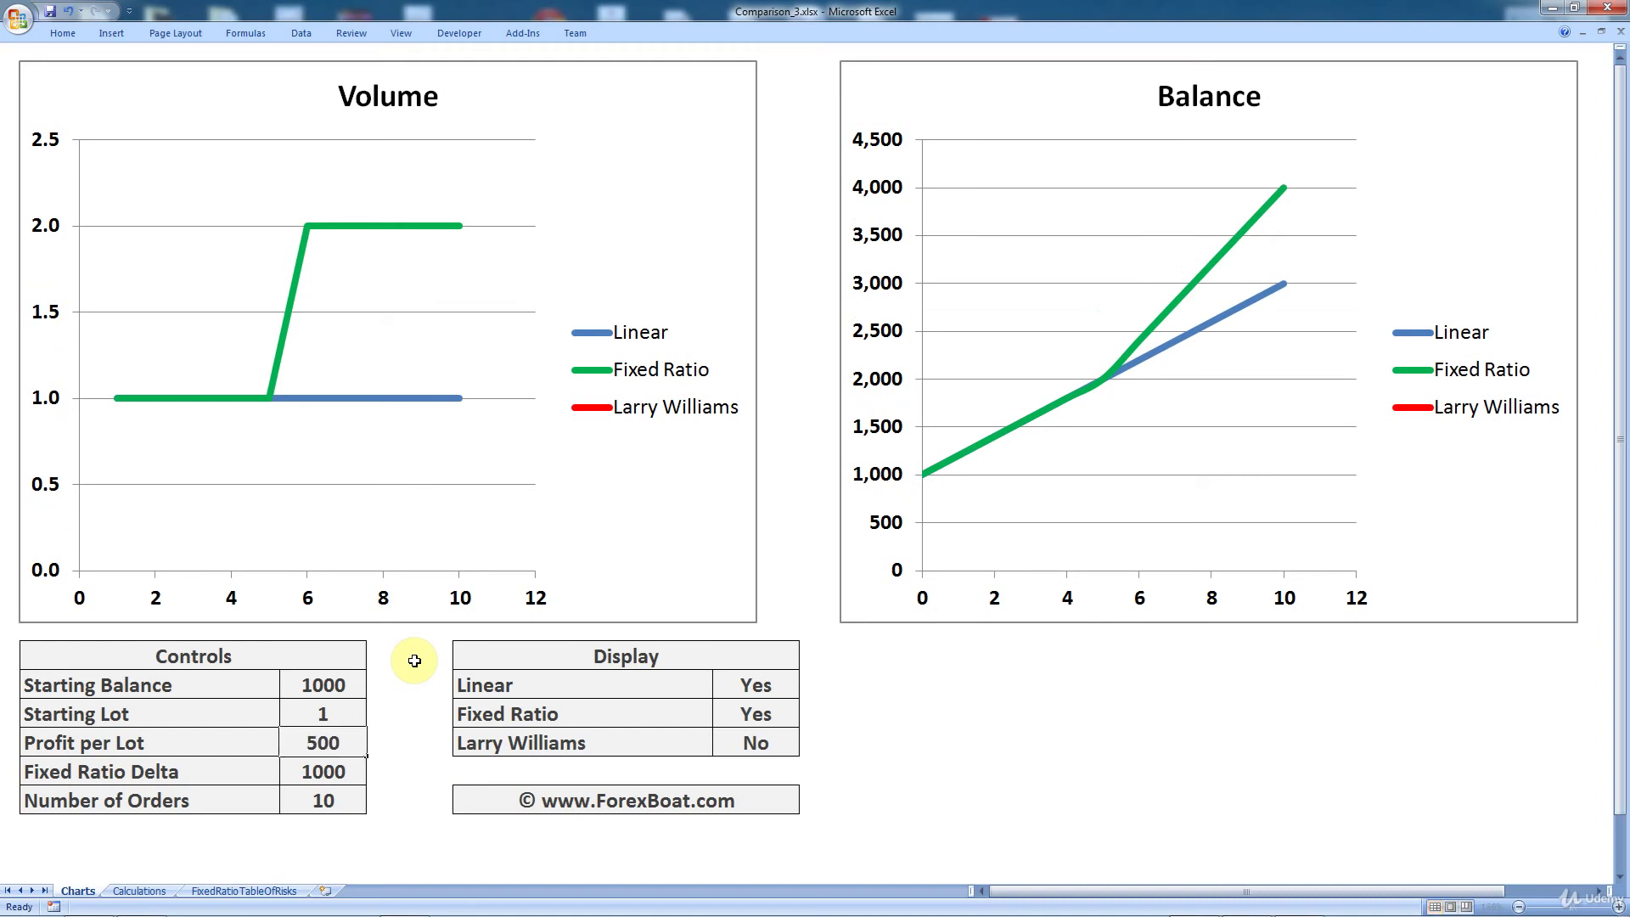
{"action": "key", "text": "Up"}
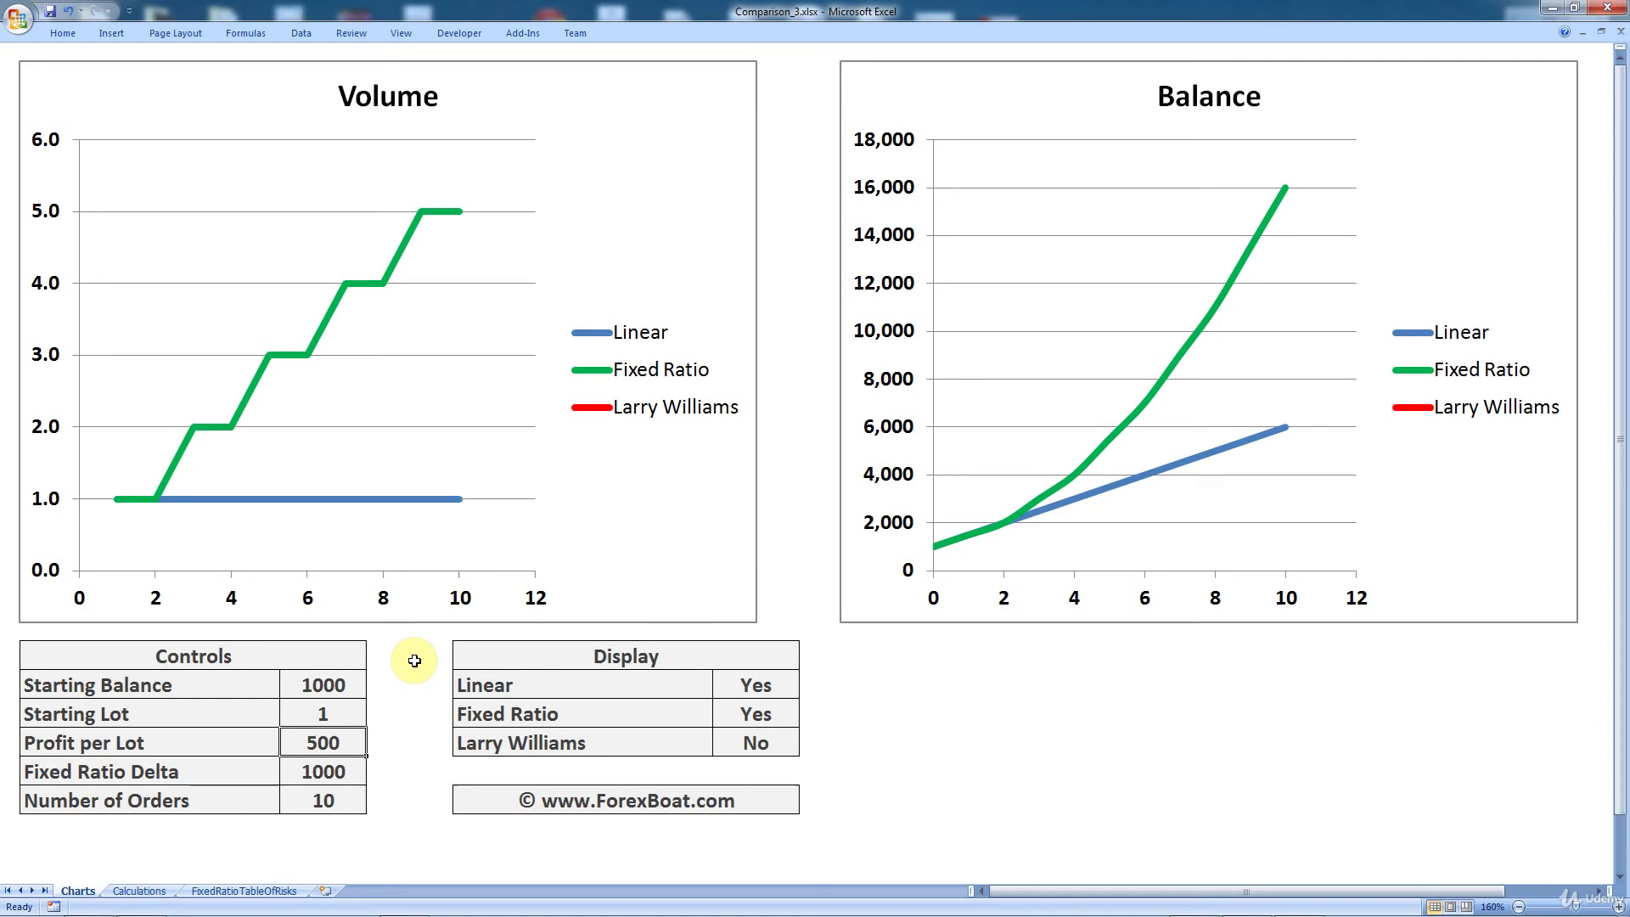
{"action": "type", "text": "250"}
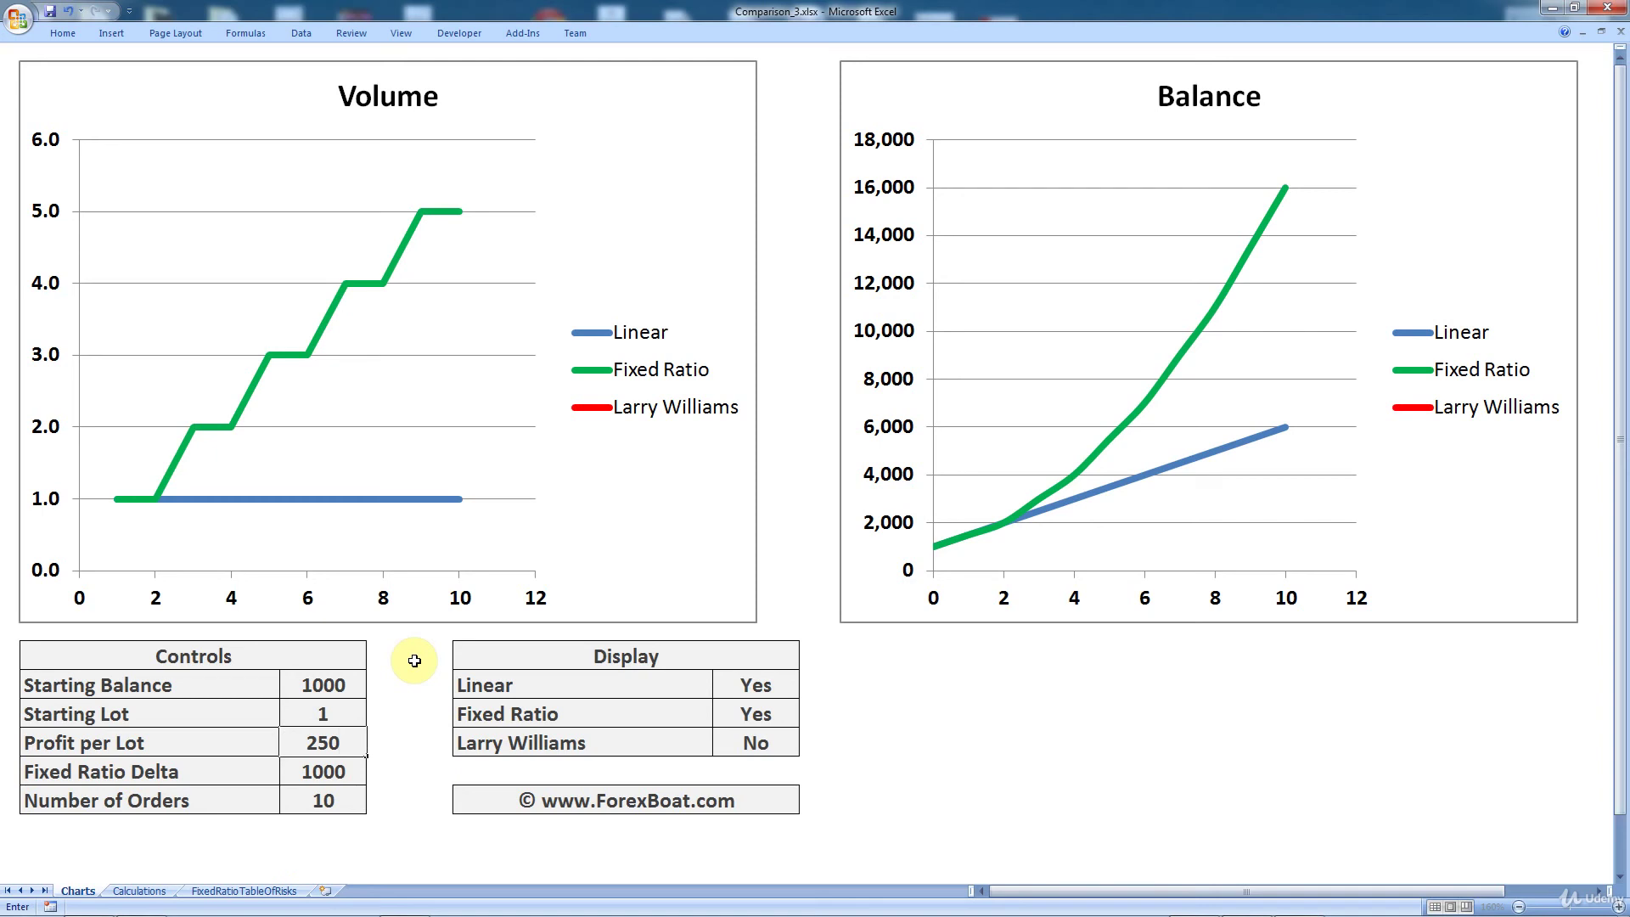
{"action": "key", "text": "Return"}
Step: Enter 20 as the Number of Orders so both charts run to order 20
{"action": "key", "text": "Up"}
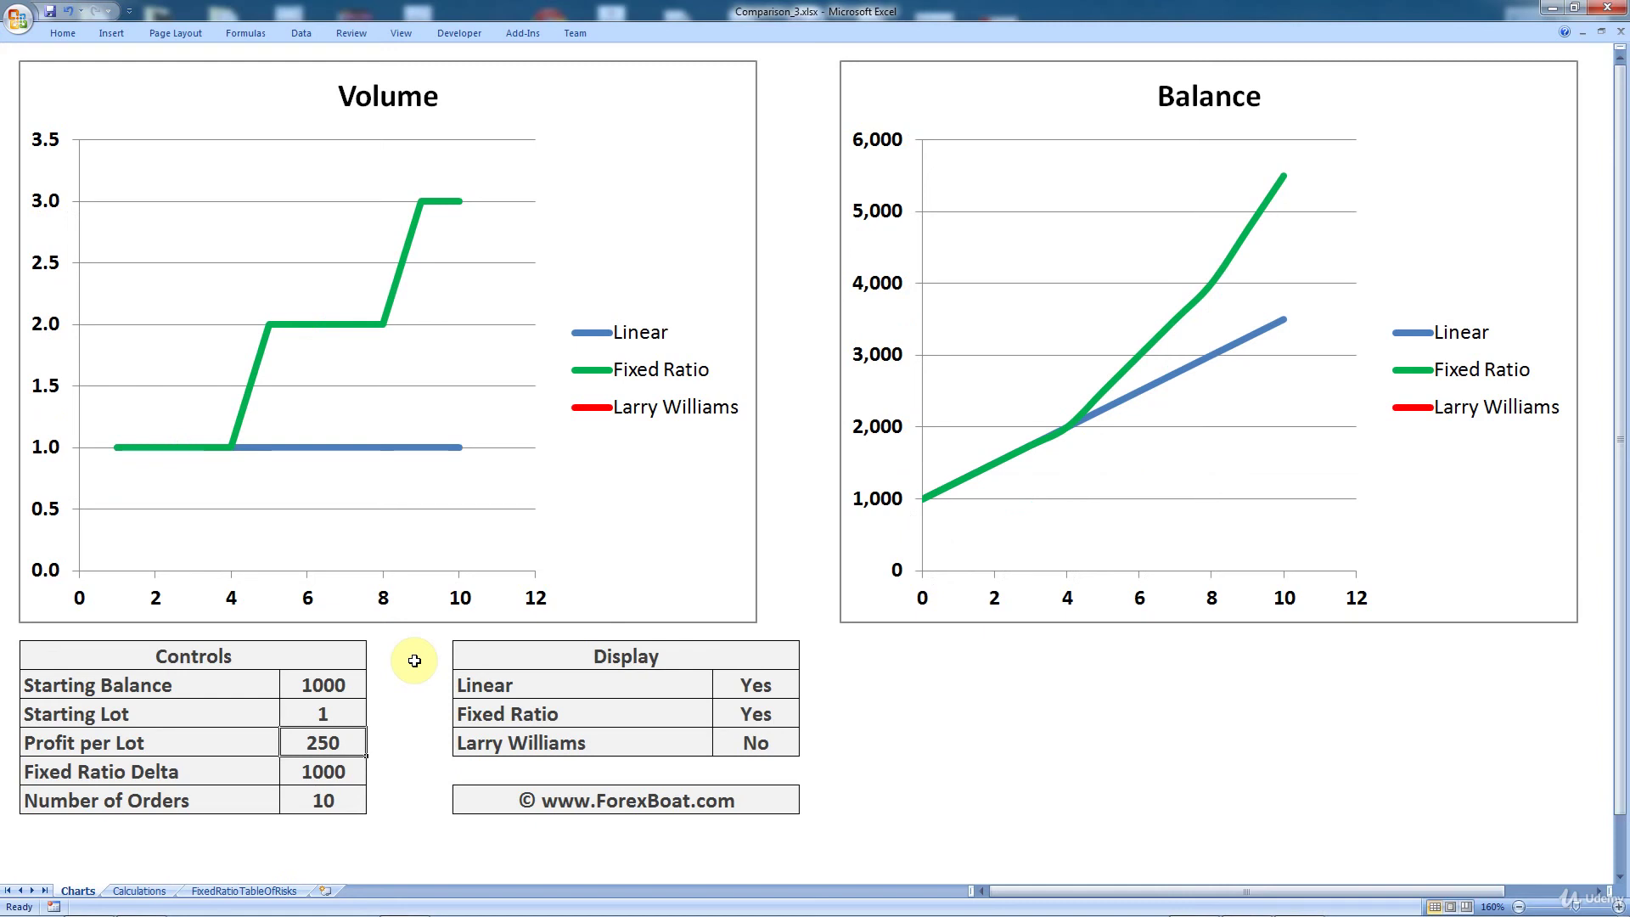
{"action": "key", "text": "Down"}
{"action": "key", "text": "Down"}
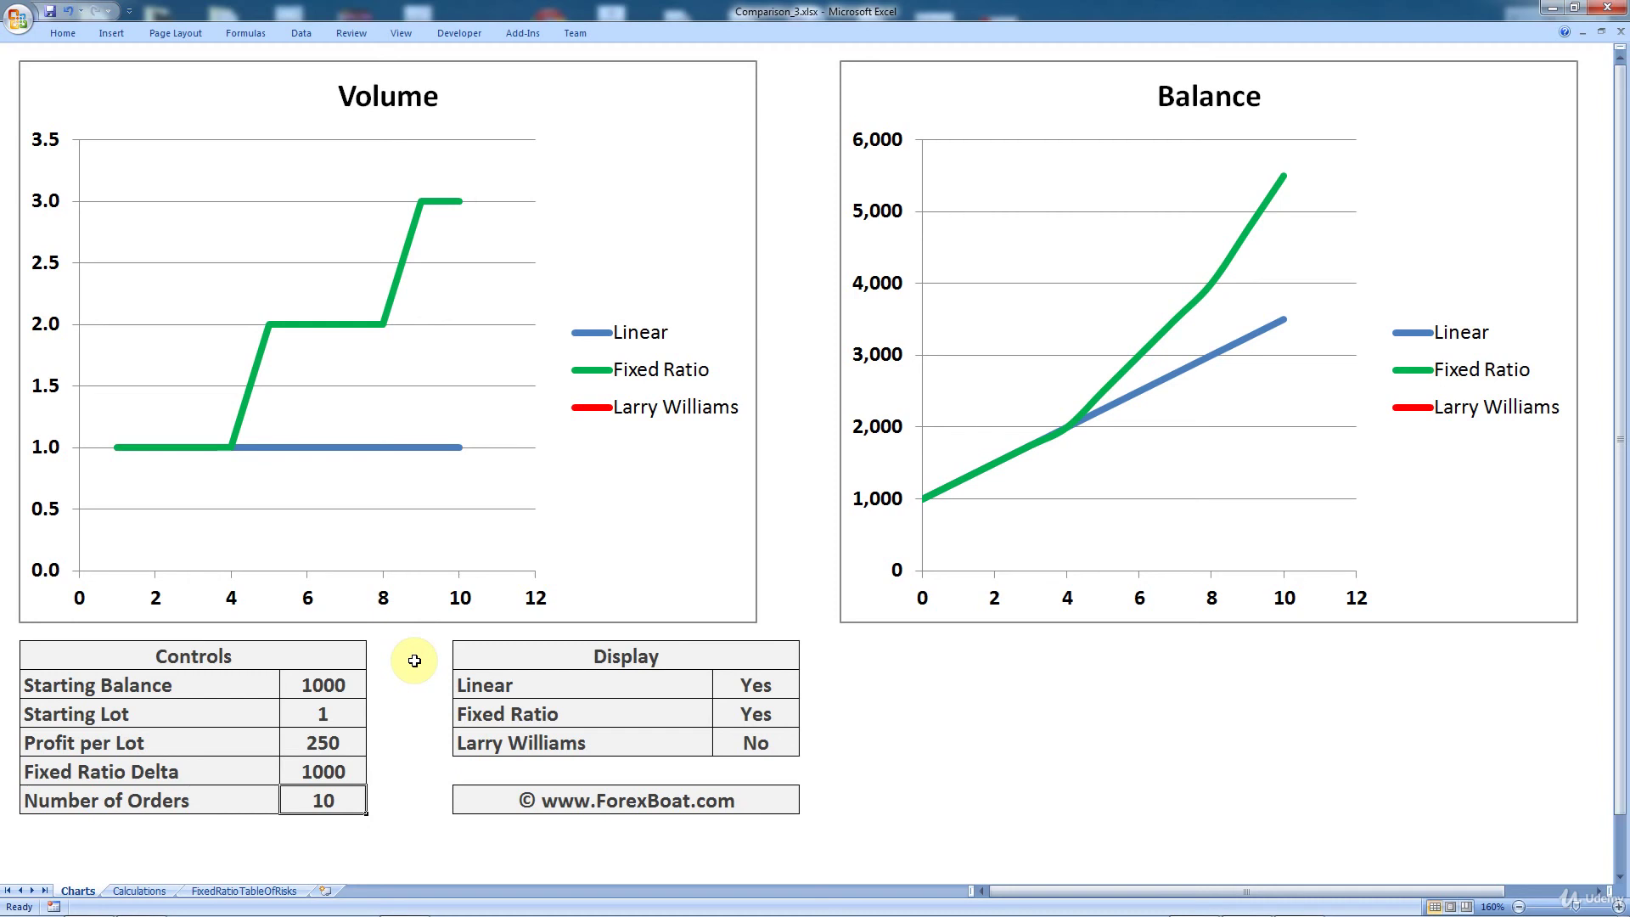
{"action": "type", "text": "20"}
{"action": "key", "text": "Return"}
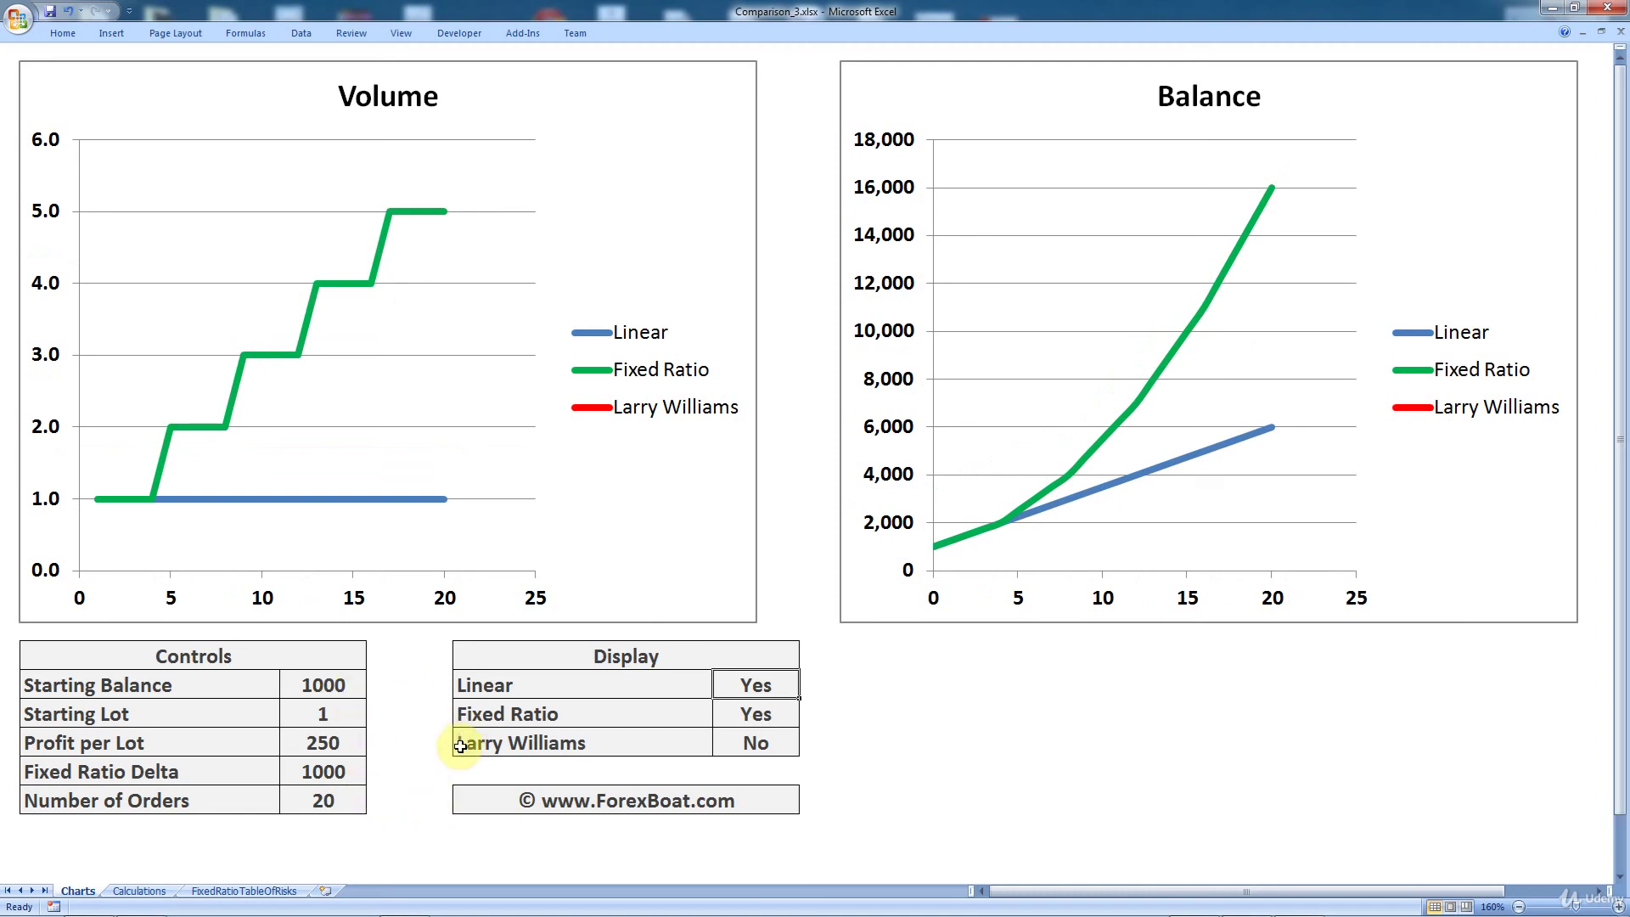
{"action": "left_click", "coordinate": [361, 694]}
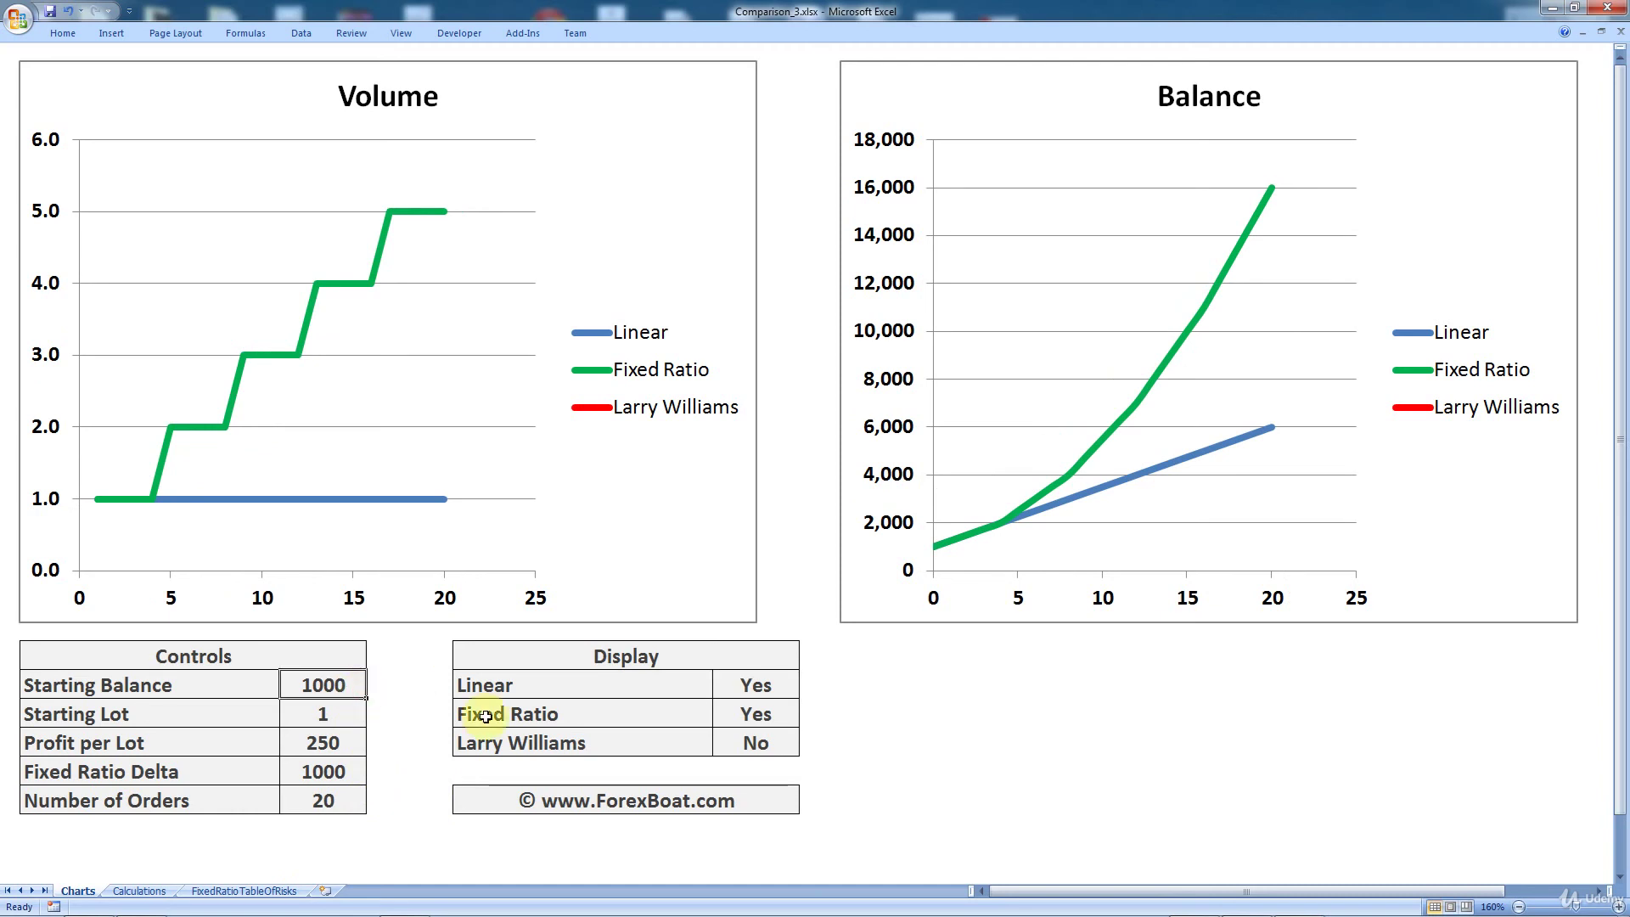
{"action": "key", "text": "Down"}
{"action": "key", "text": "Down"}
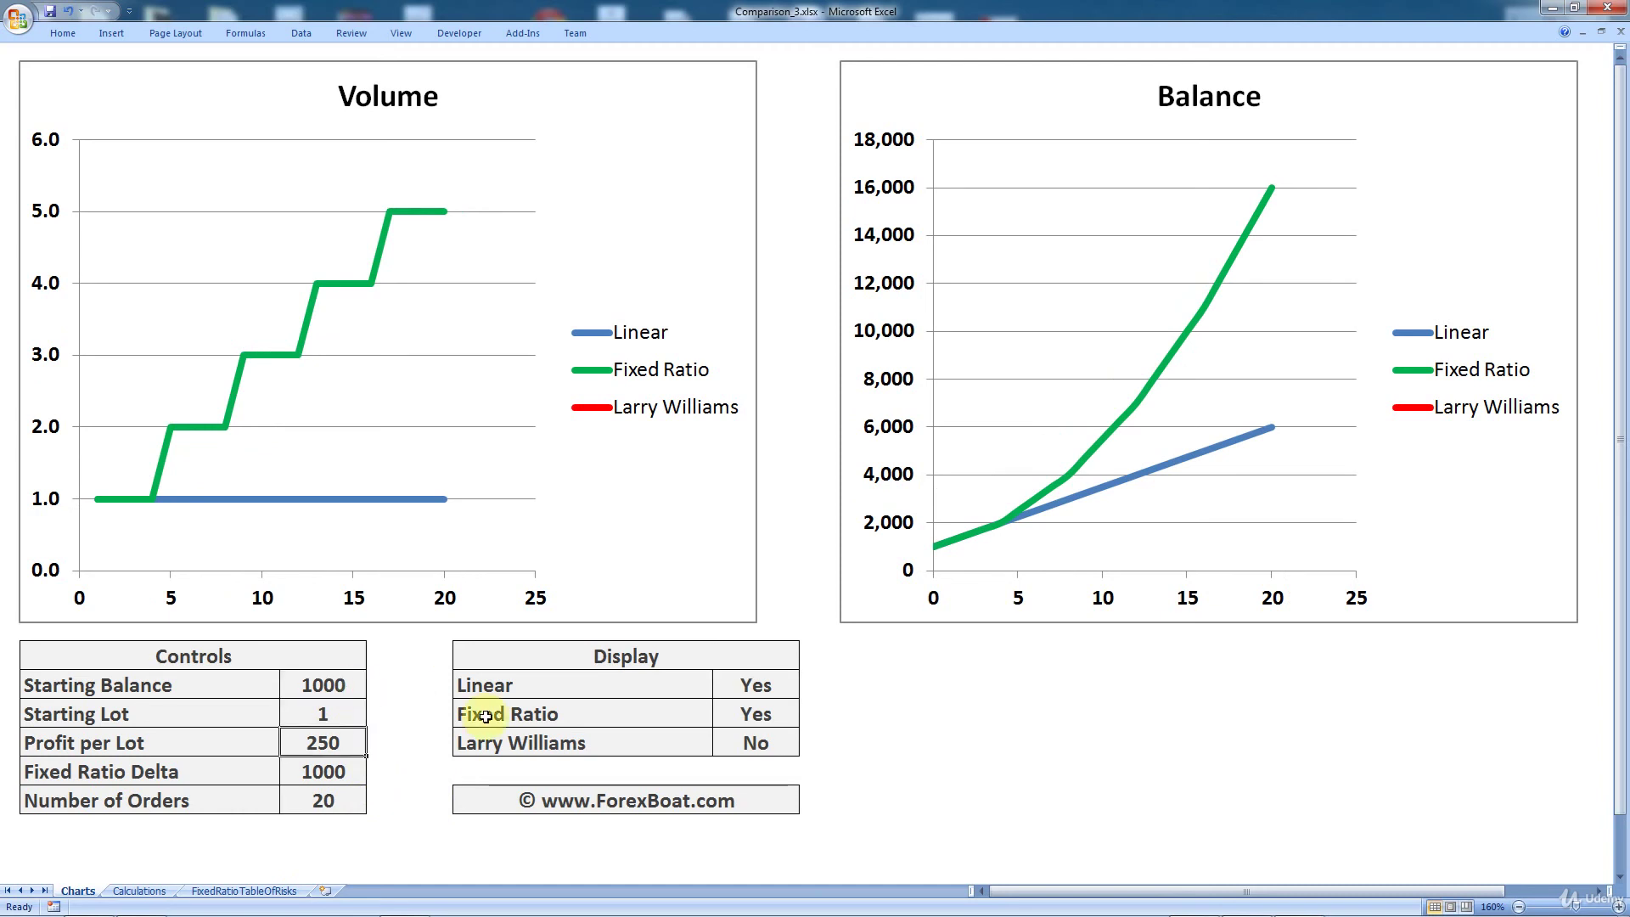
{"action": "key", "text": "Down"}
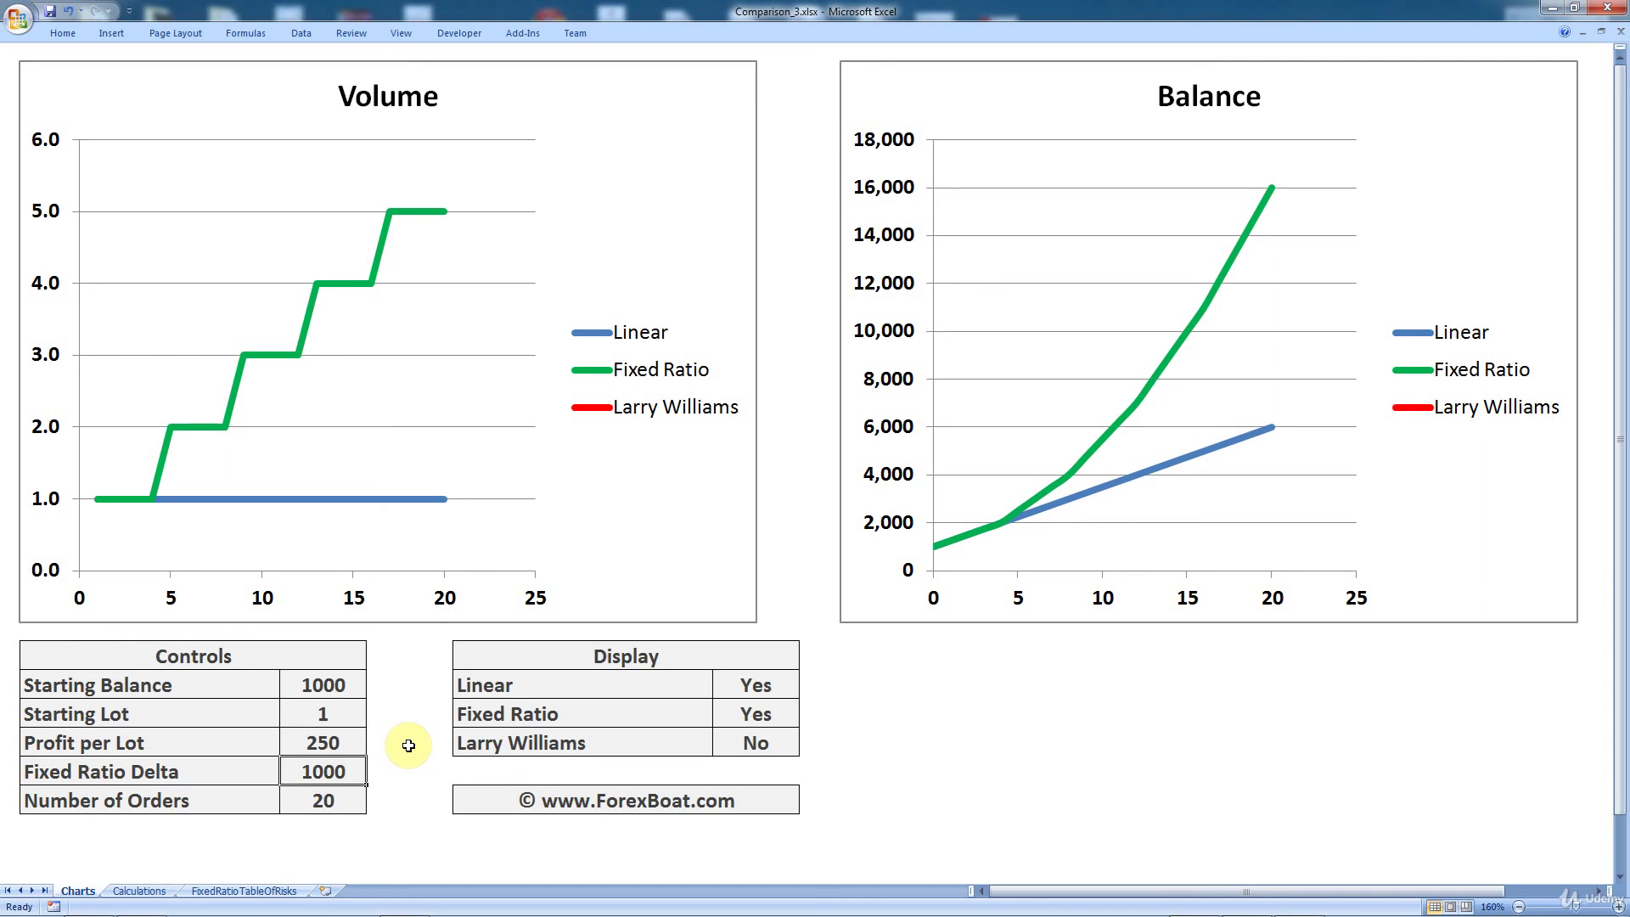
Step: Change Fixed Ratio Delta to 2000, capping Fixed Ratio volume at 3 lots
{"action": "type", "text": "2000"}
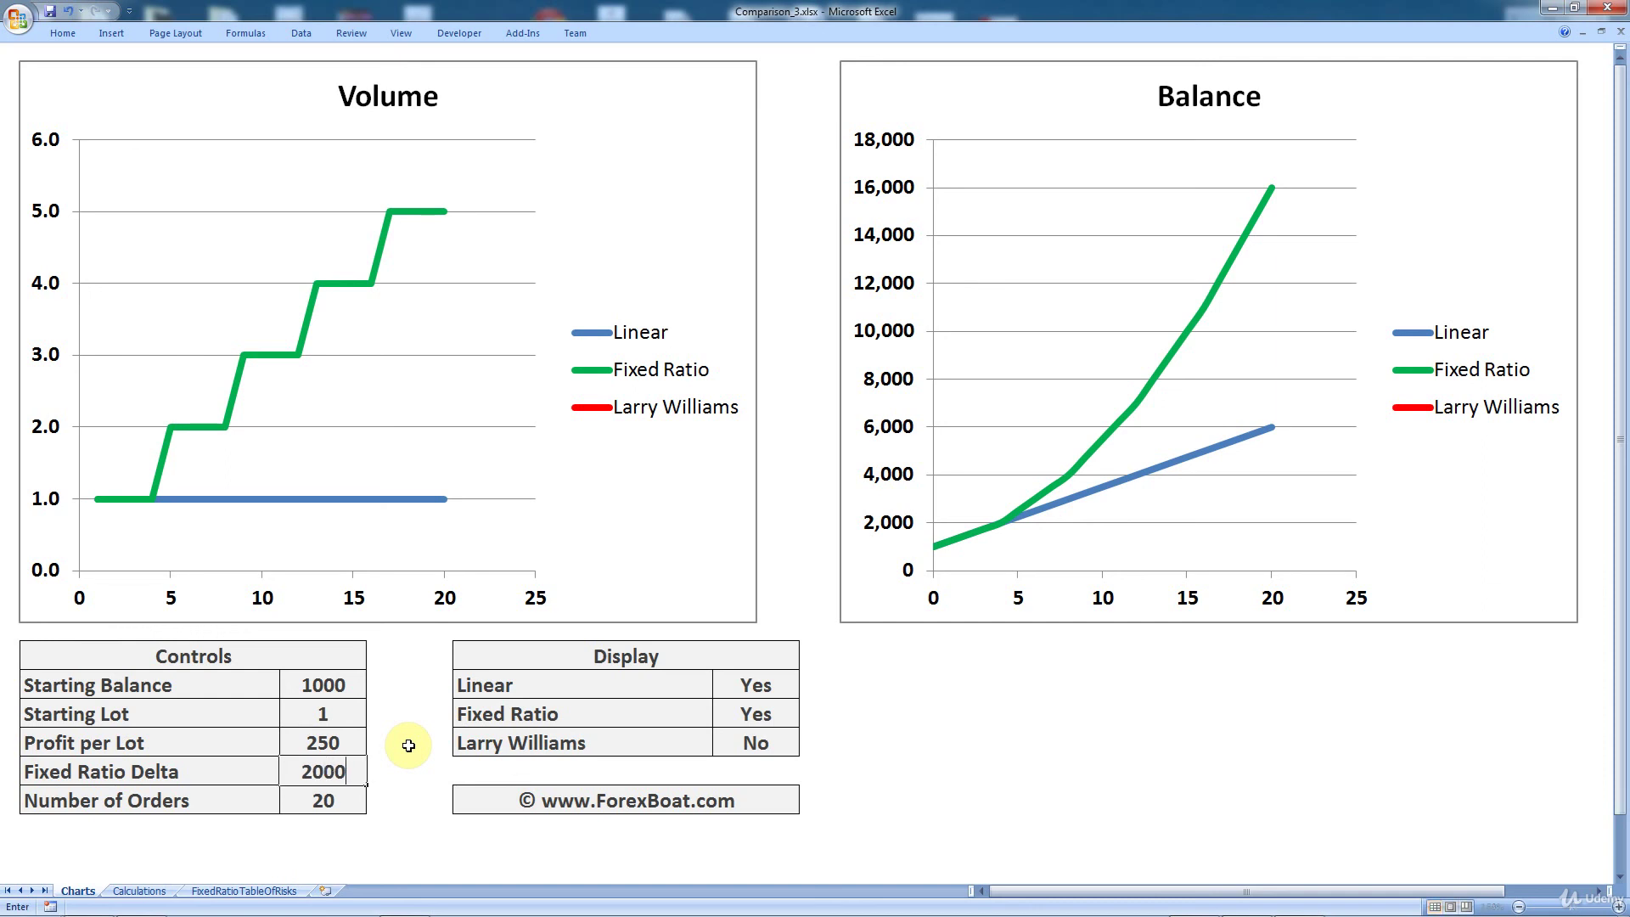
{"action": "key", "text": "Return"}
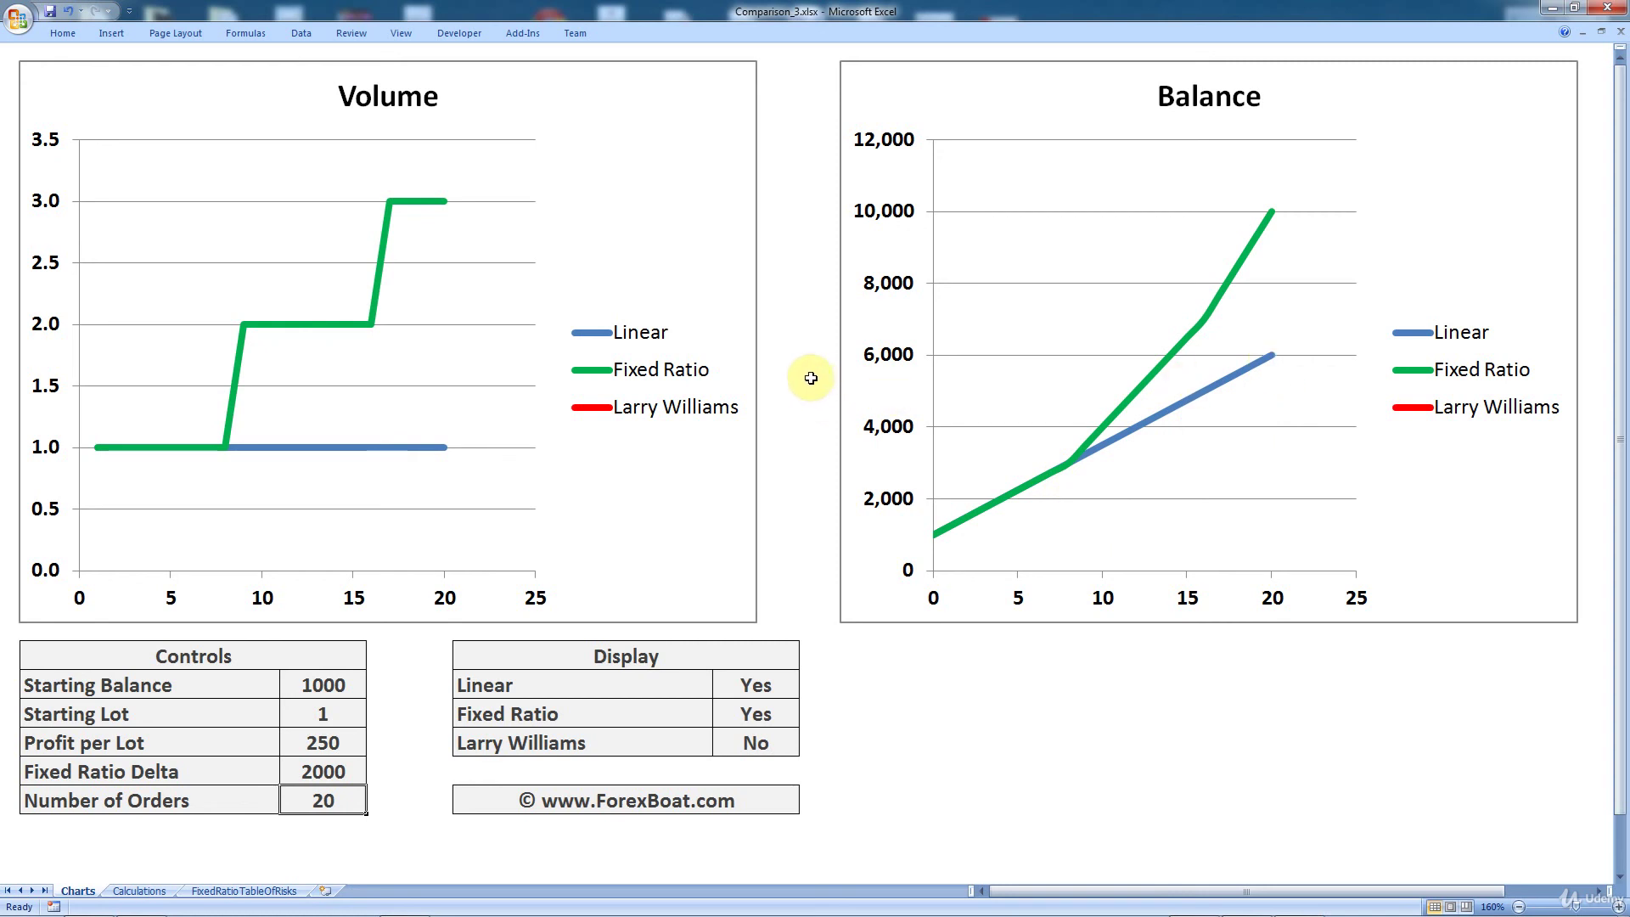
Step: Change Fixed Ratio Delta to 500, raising Fixed Ratio volume to 10 lots
{"action": "left_click", "coordinate": [340, 772]}
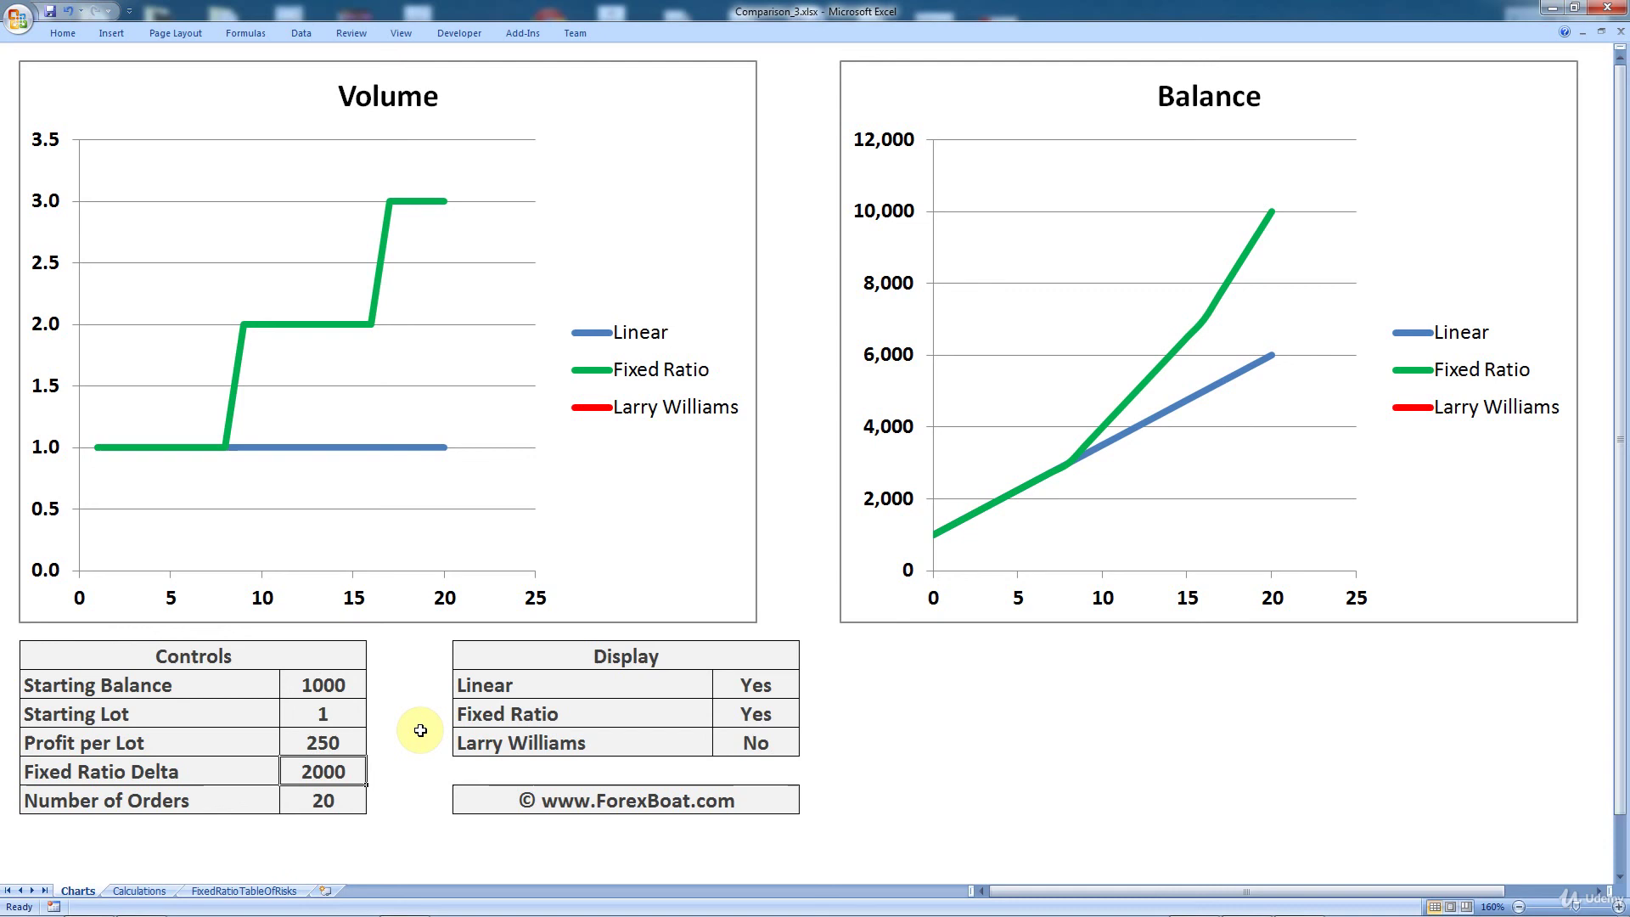
{"action": "type", "text": "500"}
{"action": "key", "text": "Return"}
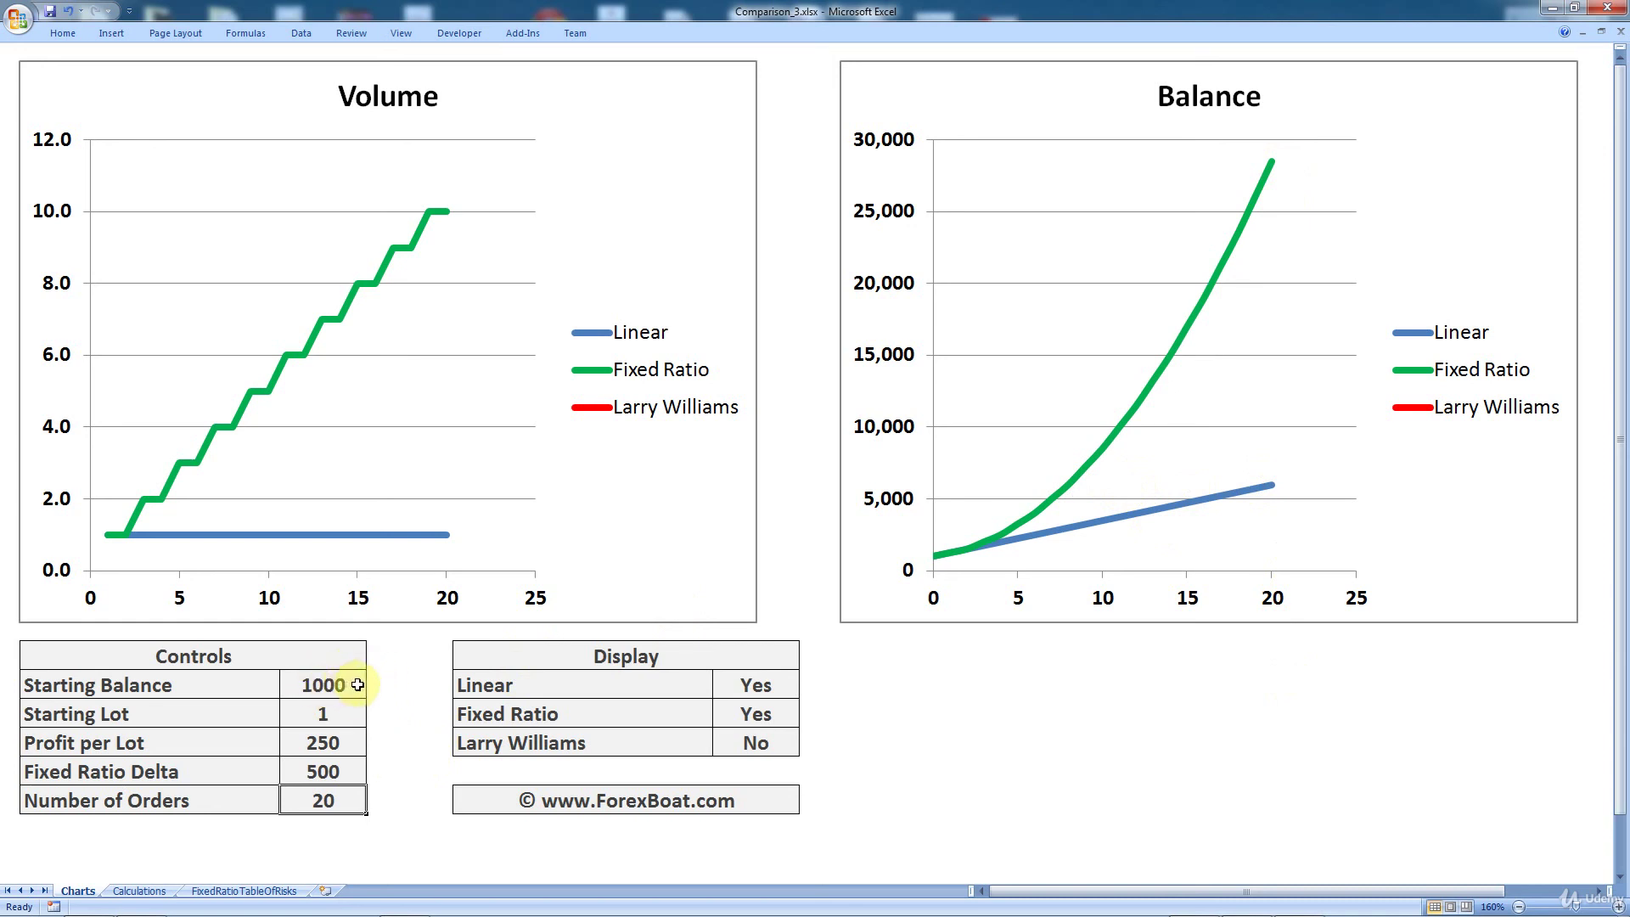
Step: Set Starting Balance to 10000, then review the Starting Balance and Starting Lot cells
{"action": "left_click", "coordinate": [340, 692]}
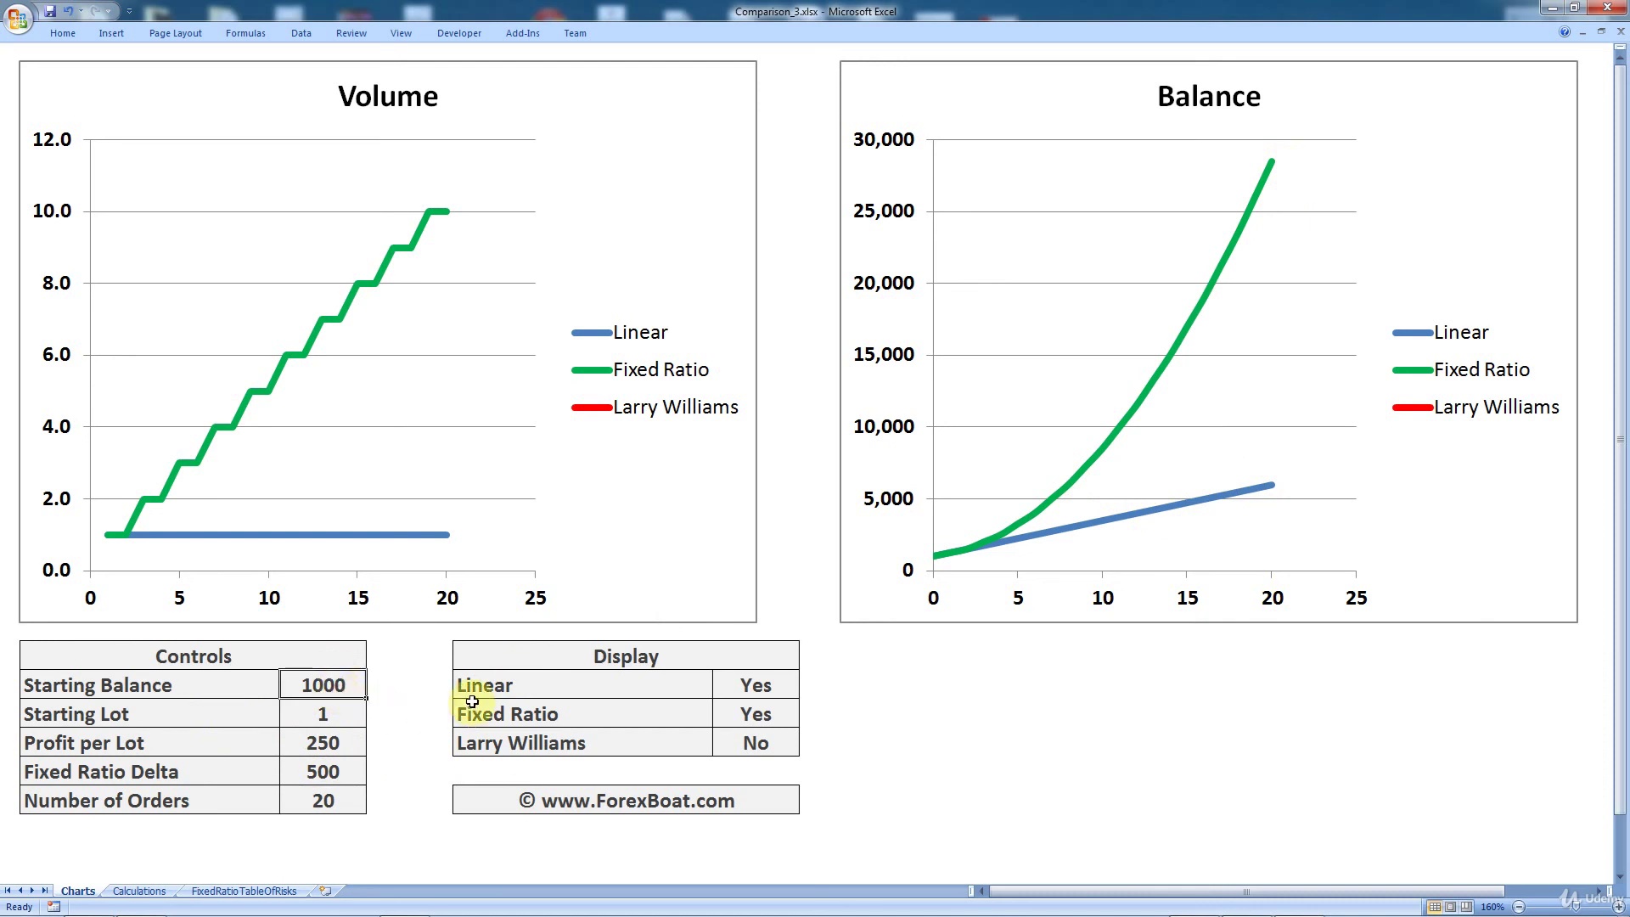
{"action": "type", "text": "10000"}
{"action": "key", "text": "Return"}
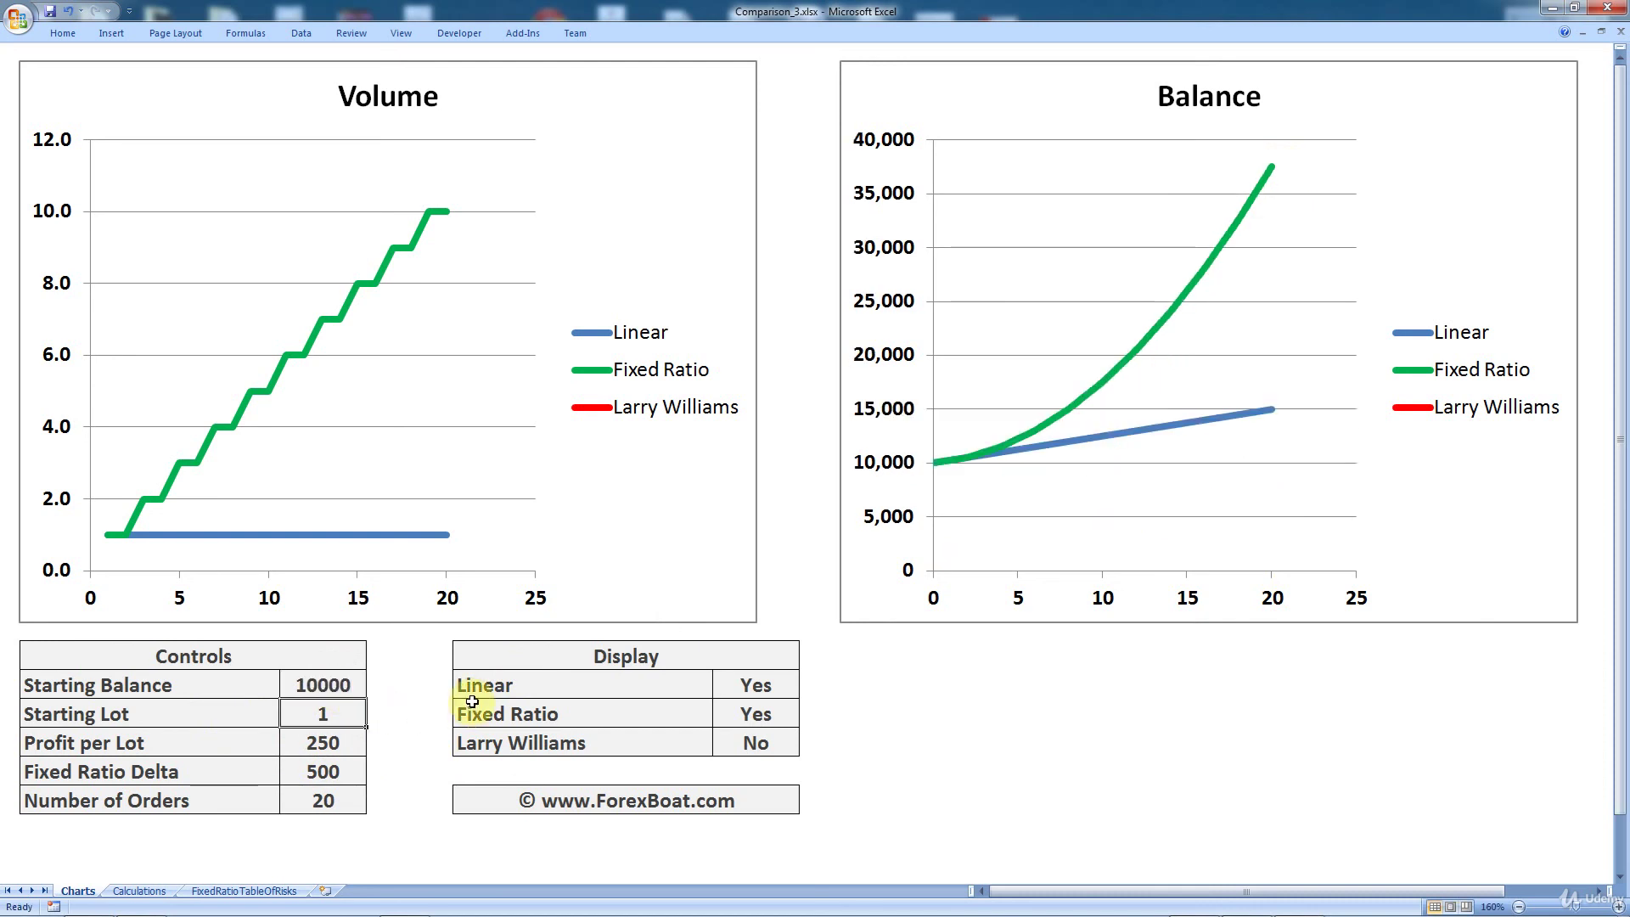
{"action": "left_click", "coordinate": [347, 685]}
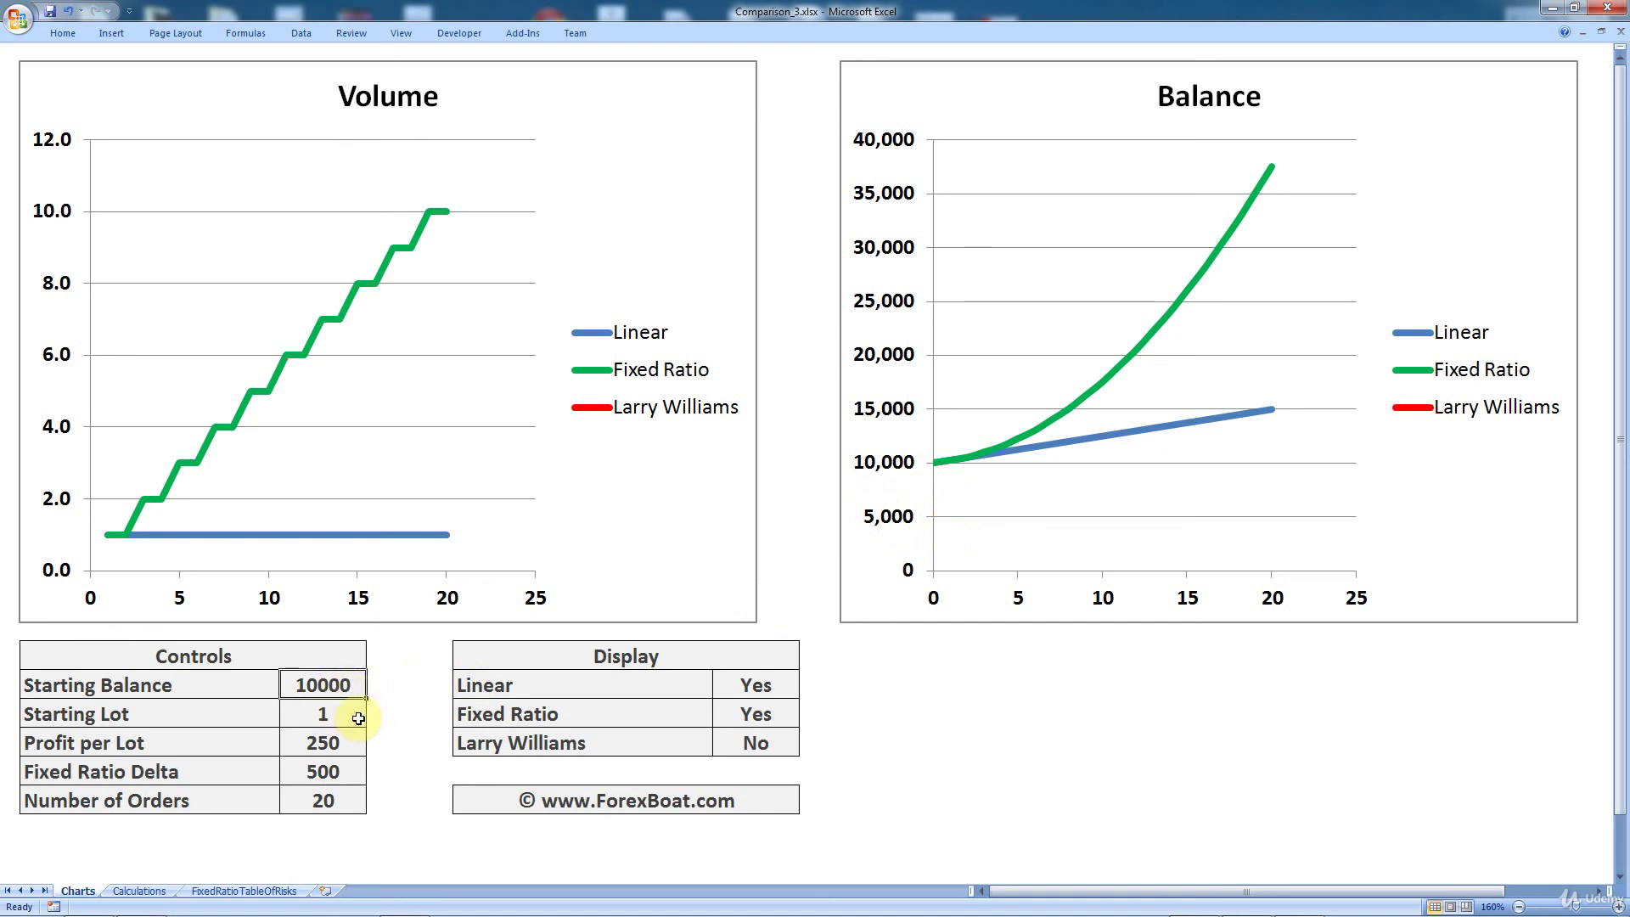
{"action": "left_click", "coordinate": [350, 717]}
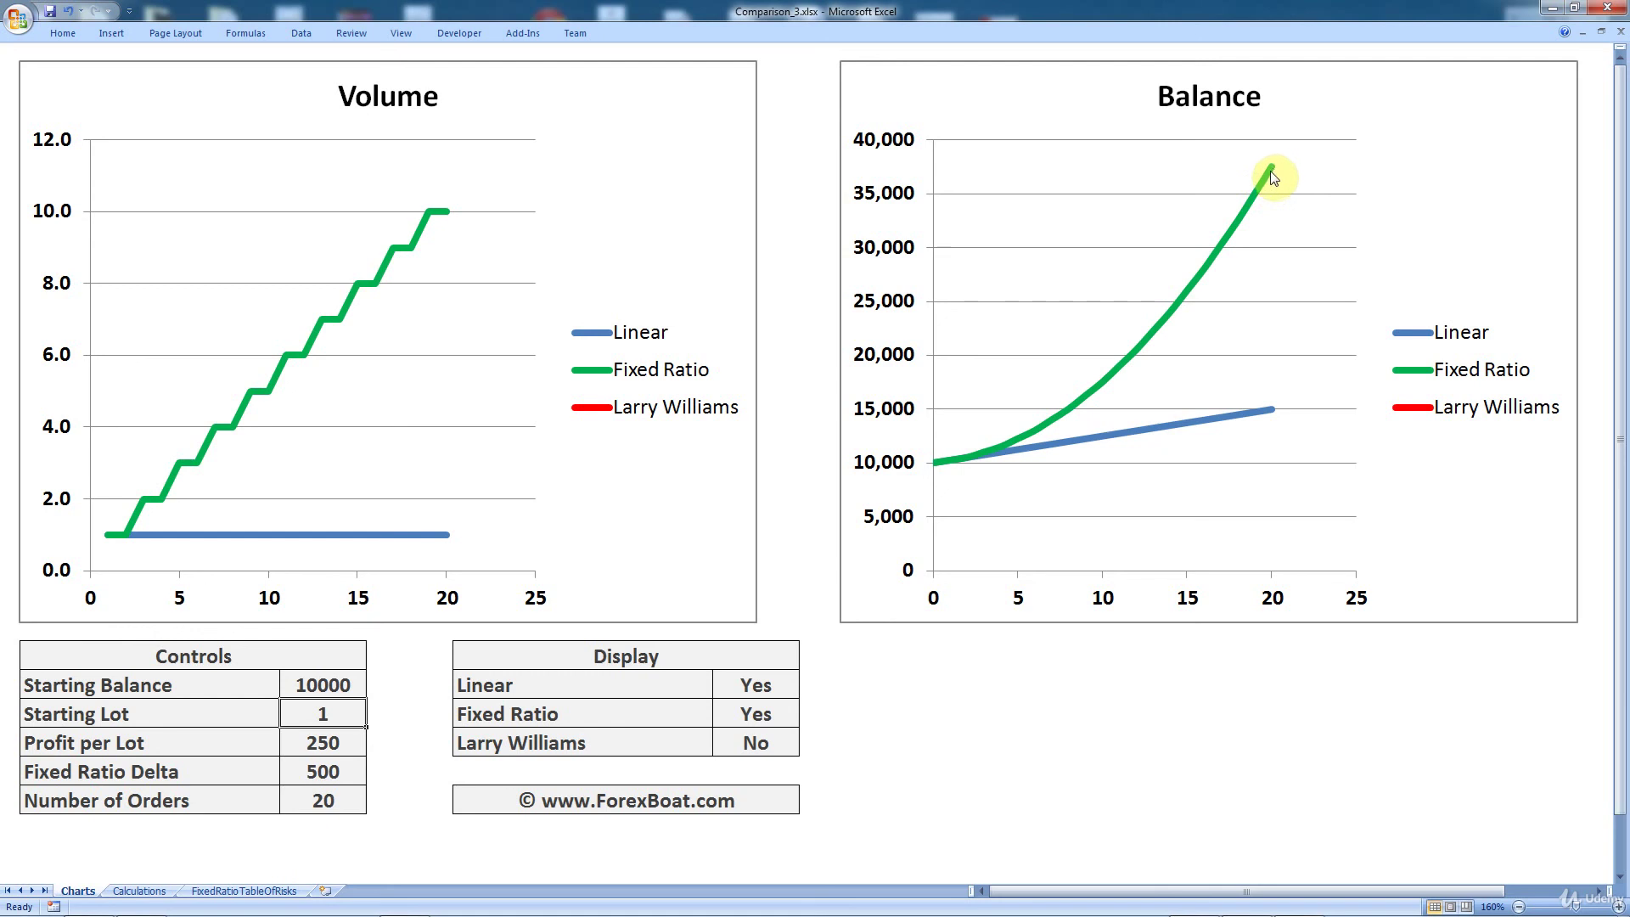
Step: Return Fixed Ratio Delta to 1000, capping Fixed Ratio volume at 5 lots
{"action": "left_click", "coordinate": [348, 769]}
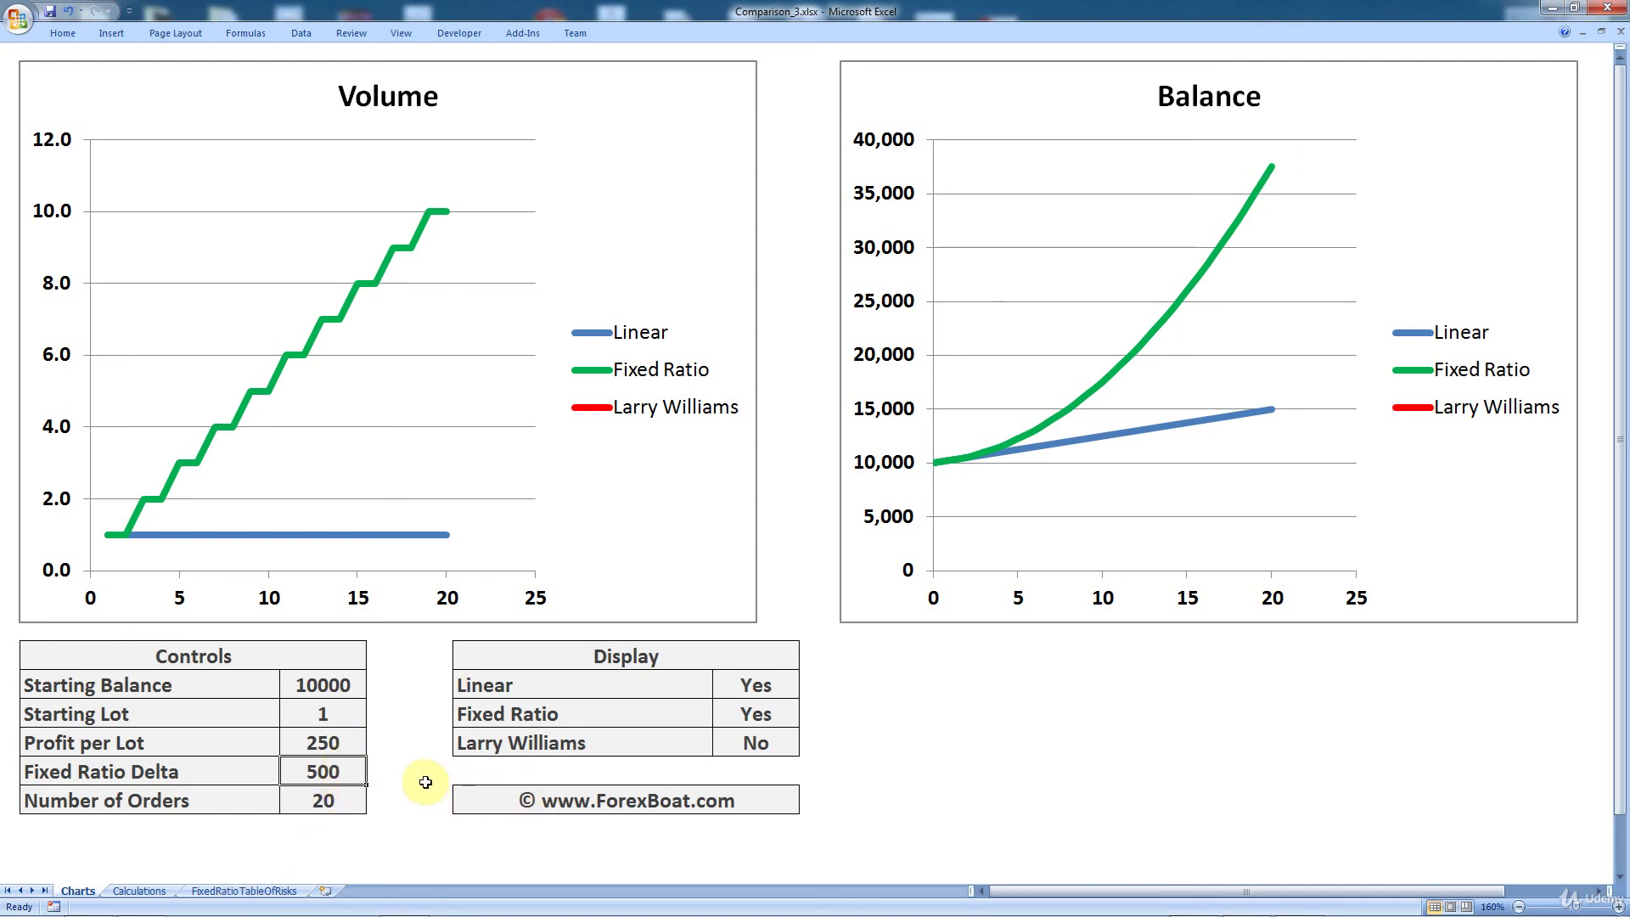
{"action": "type", "text": "1000"}
{"action": "key", "text": "Return"}
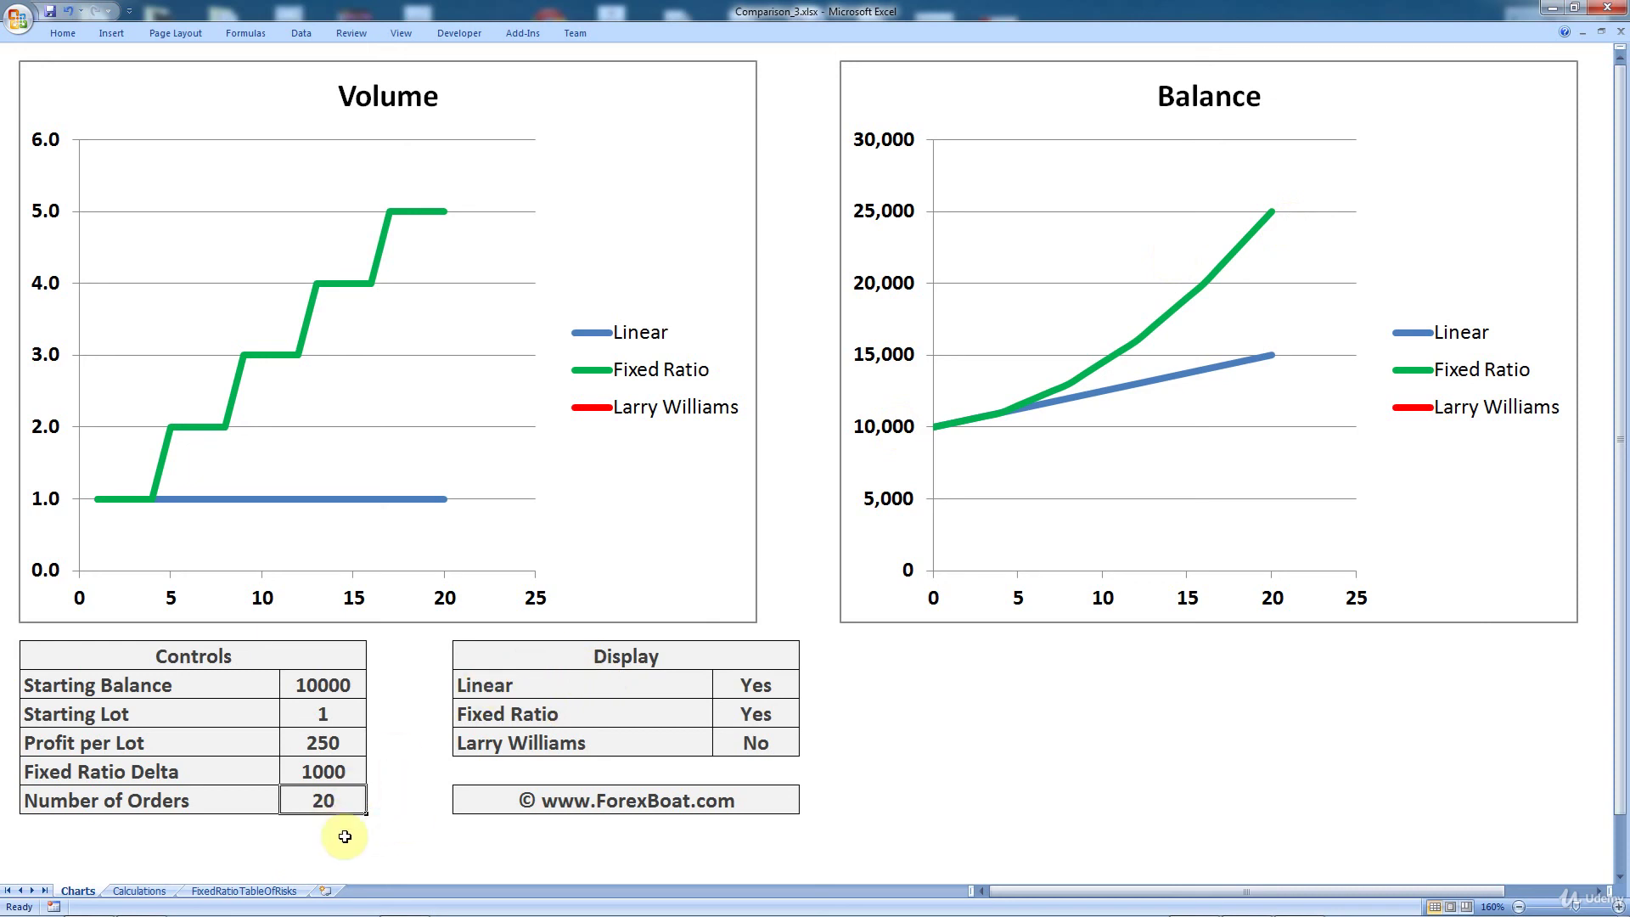
Step: Set Number of Orders to 30, then raise it to 100
{"action": "left_click", "coordinate": [435, 804]}
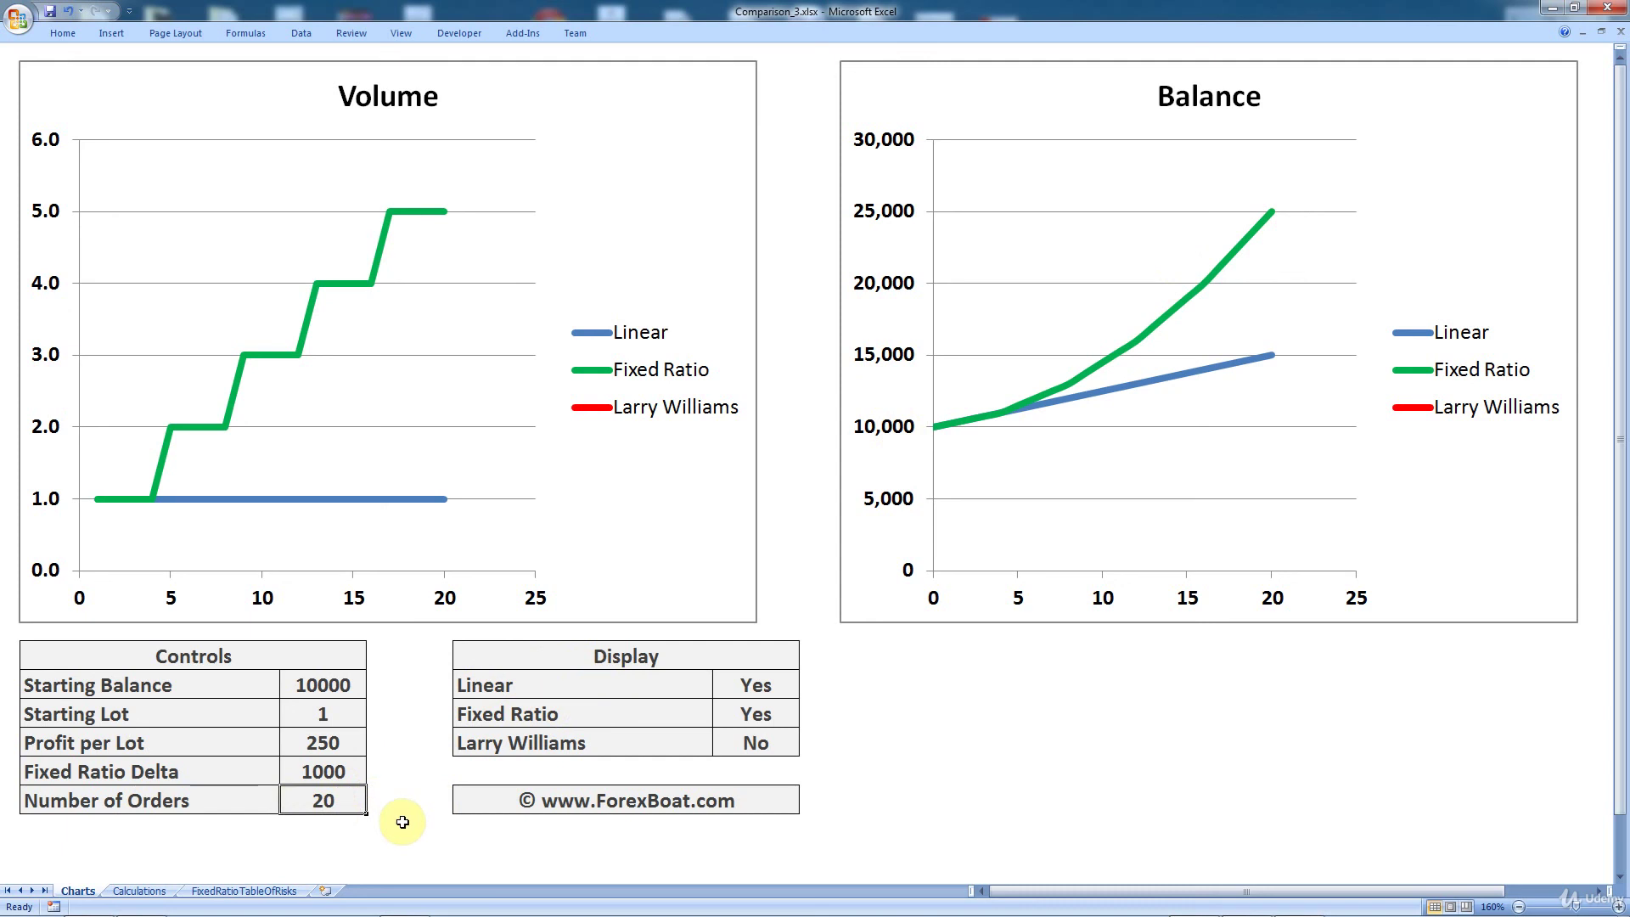
{"action": "type", "text": "30"}
{"action": "key", "text": "Return"}
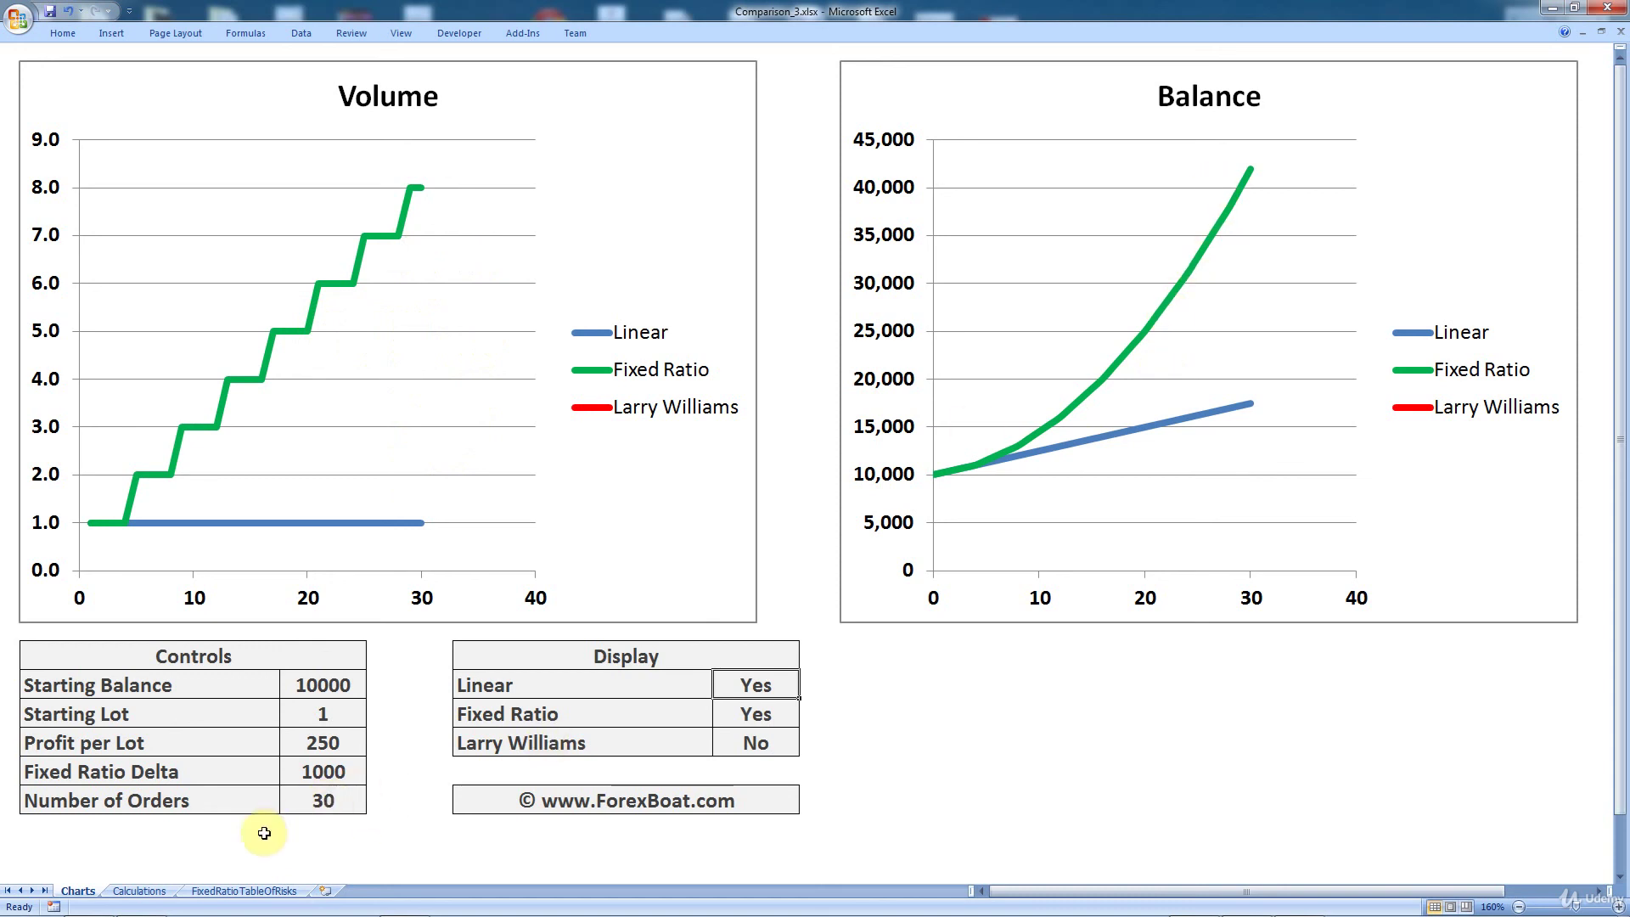
{"action": "left_click", "coordinate": [321, 805]}
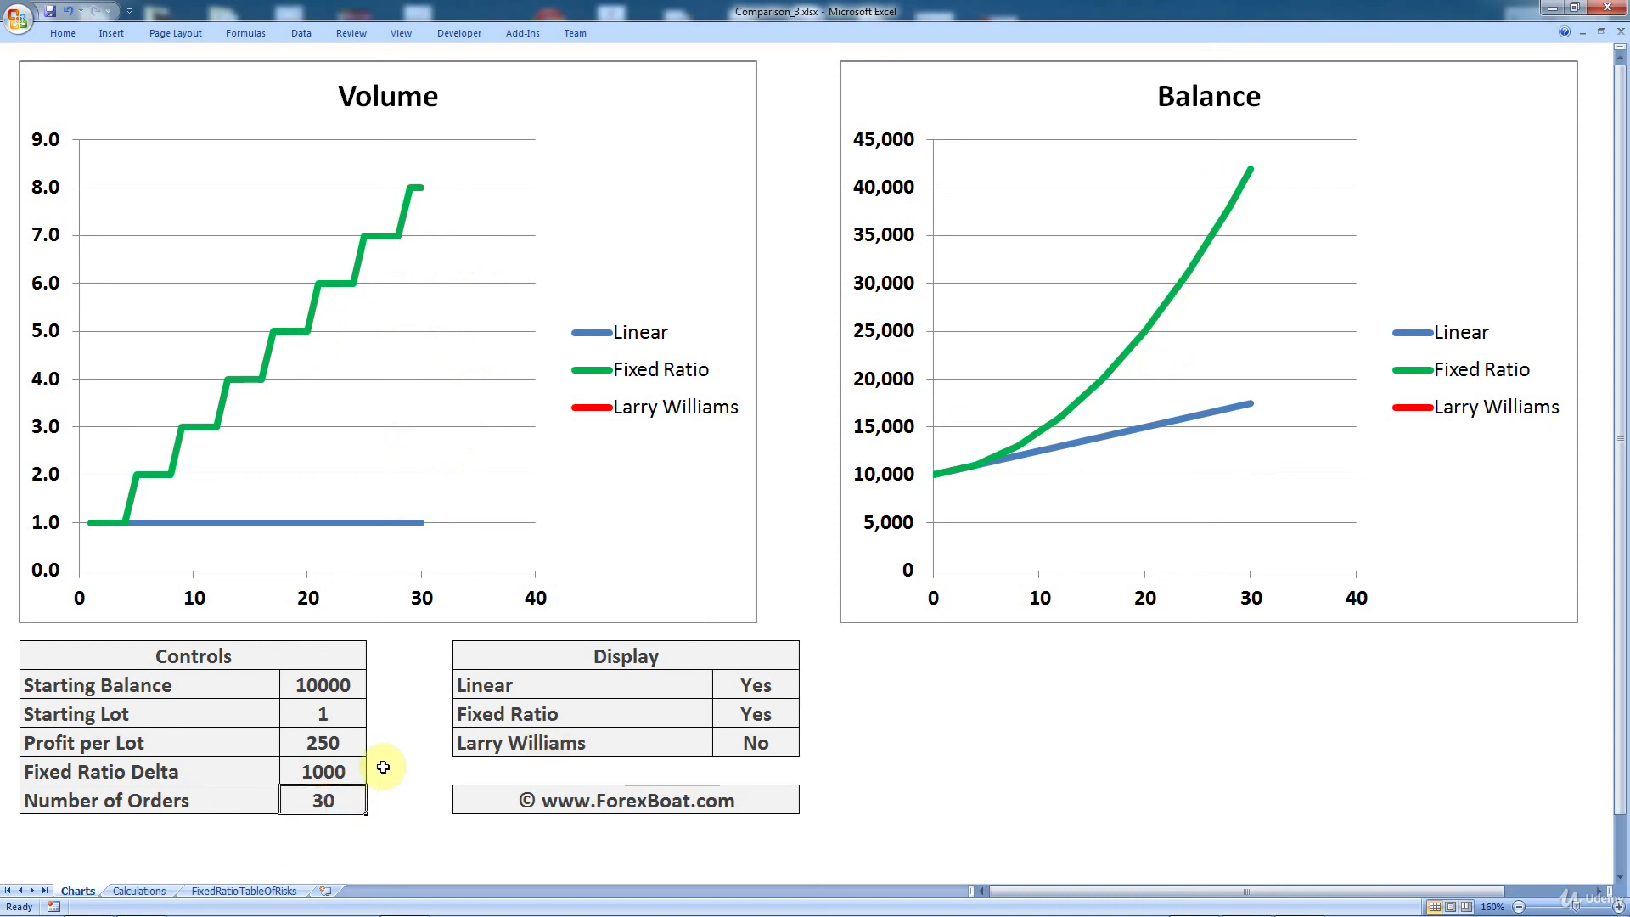
{"action": "type", "text": "100"}
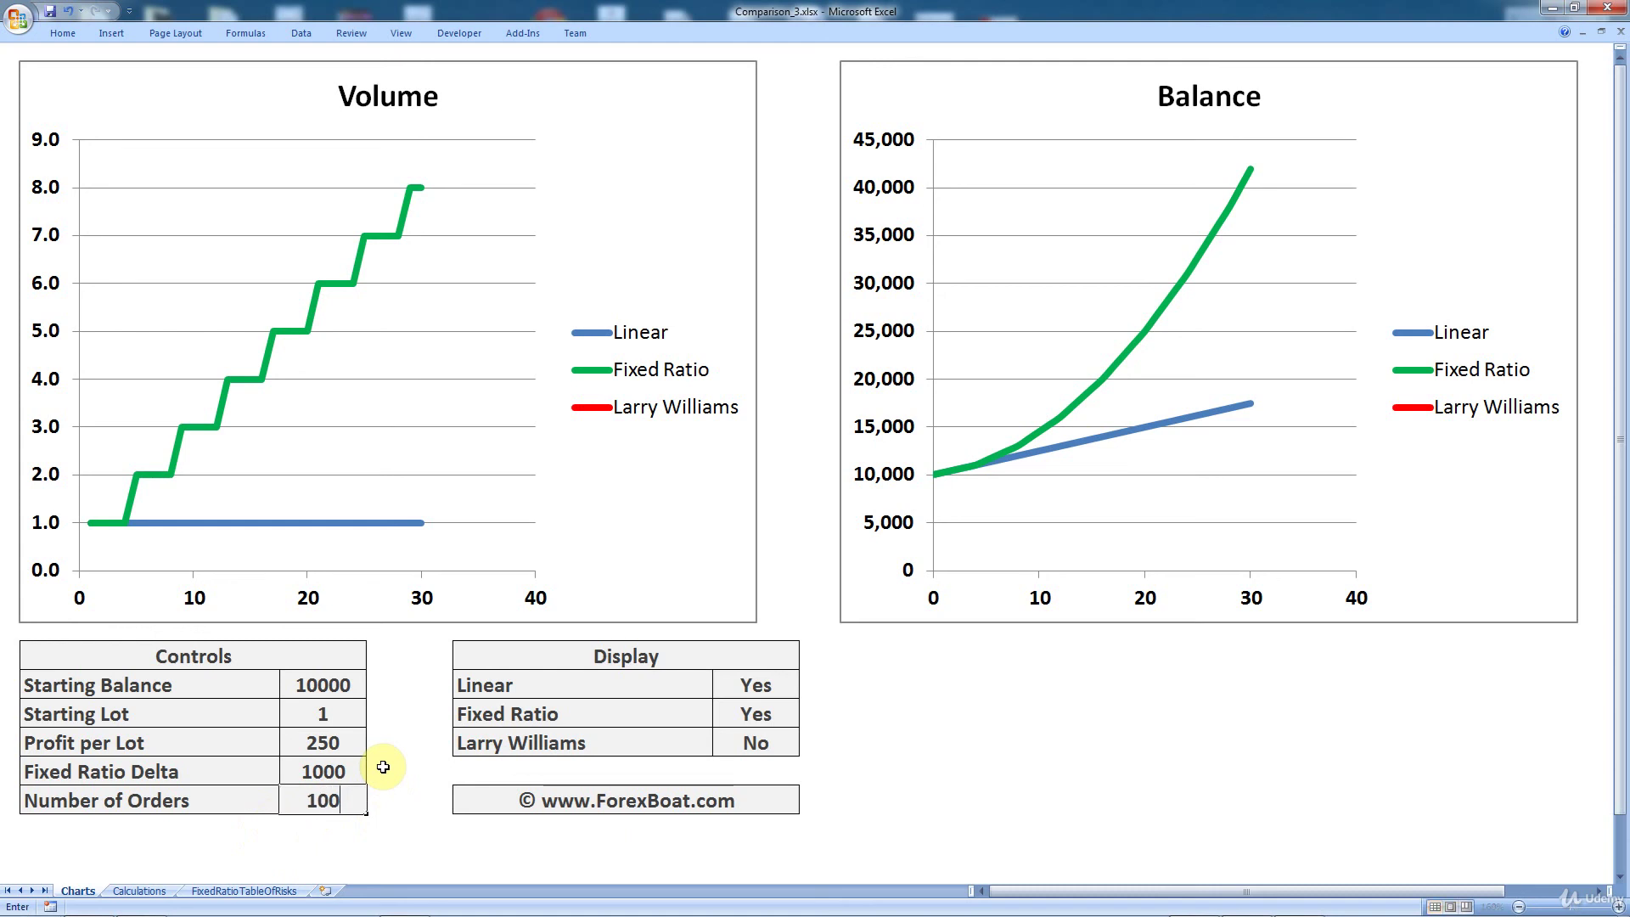
{"action": "key", "text": "Return"}
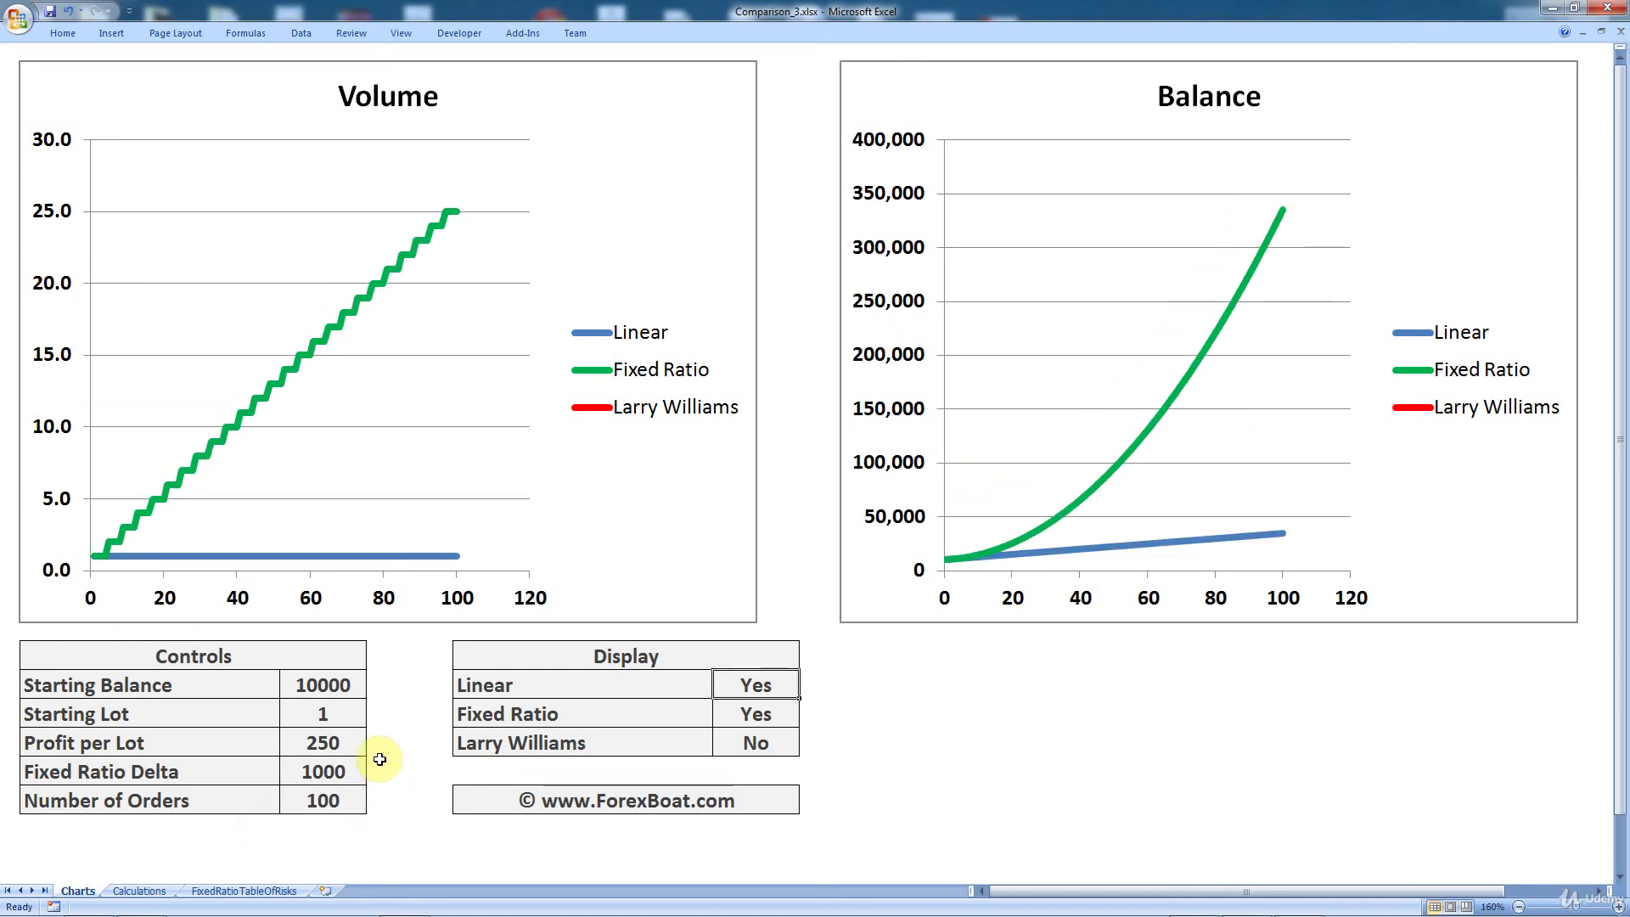